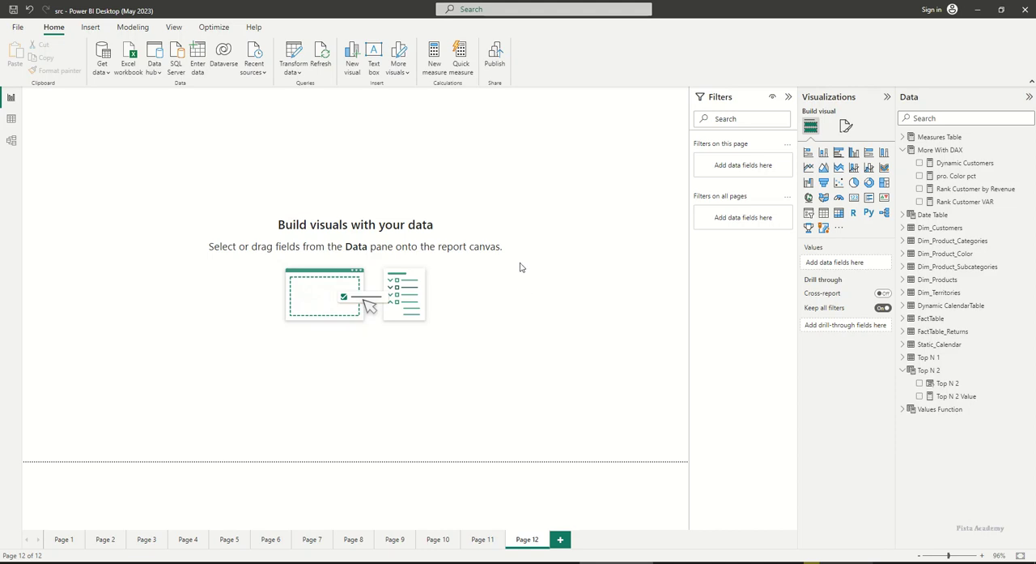
# Add a stacked bar chart to Page 12 with Country on the Y-axis and # Transactions on the X-axis
pyautogui.click(809, 153)
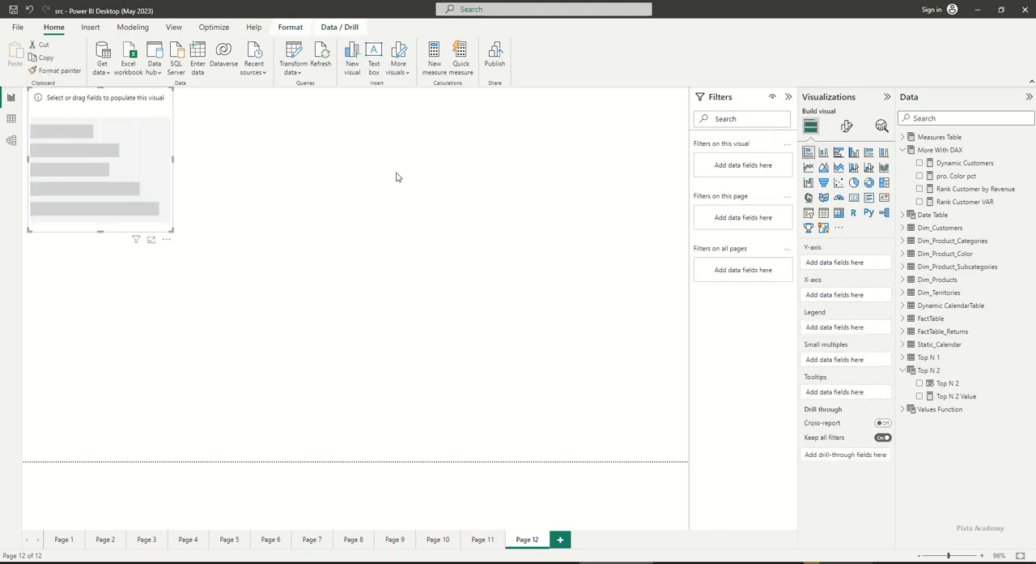
pyautogui.moveTo(152, 227); pyautogui.dragTo(547, 256)
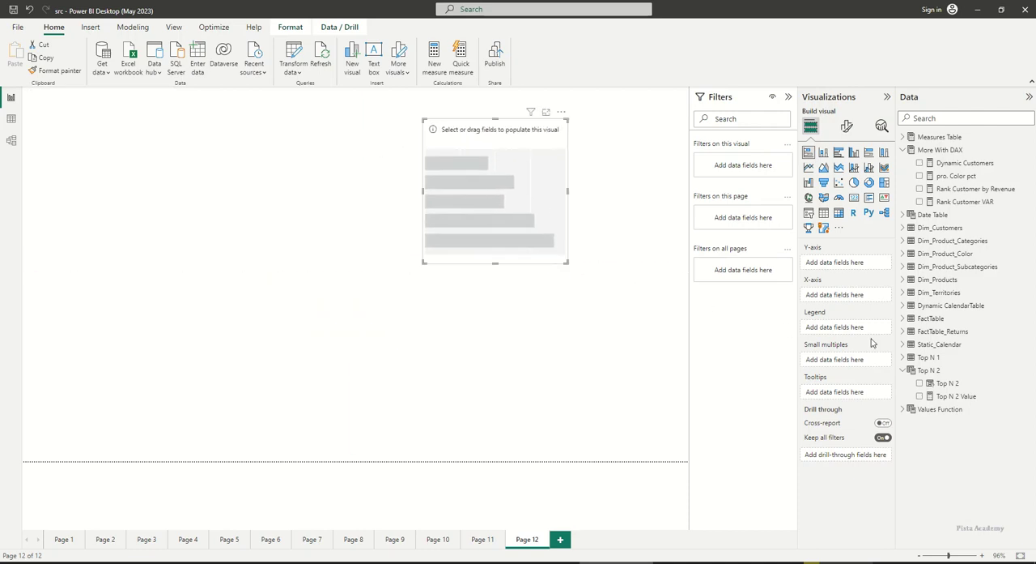
pyautogui.click(905, 293)
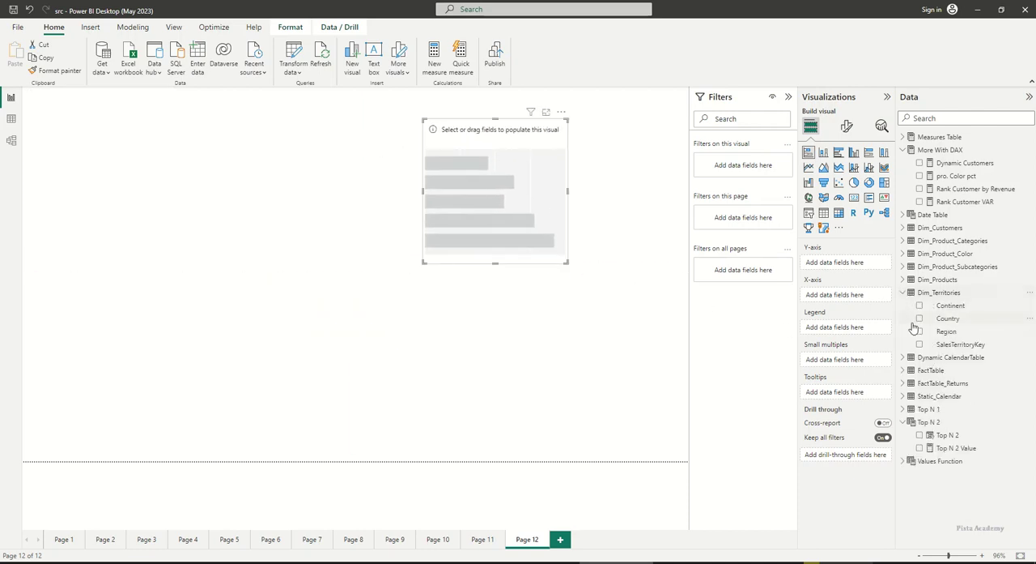
pyautogui.moveTo(945, 323); pyautogui.dragTo(851, 271)
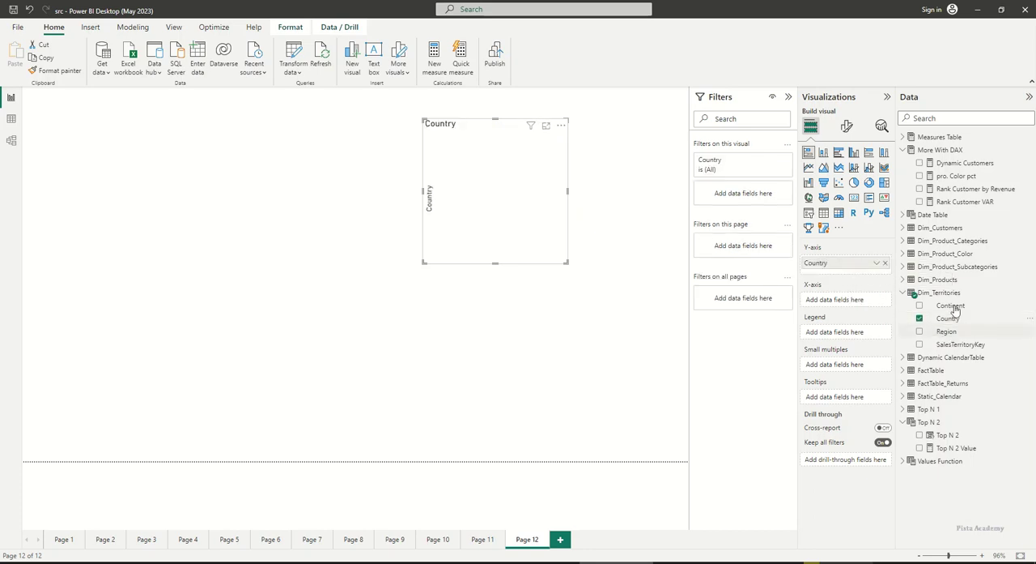
pyautogui.click(905, 138)
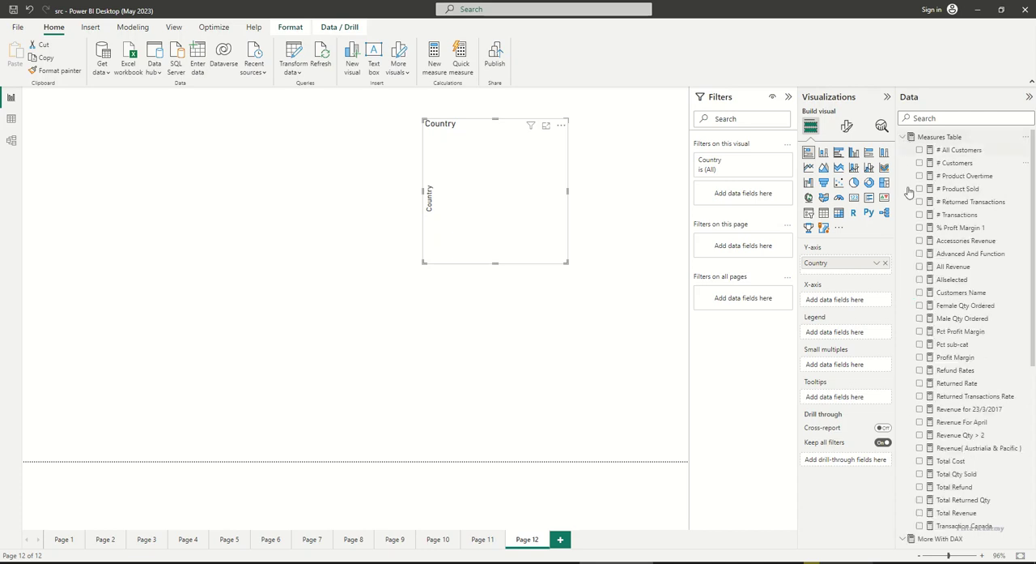
pyautogui.scroll(-3, 990, 279)
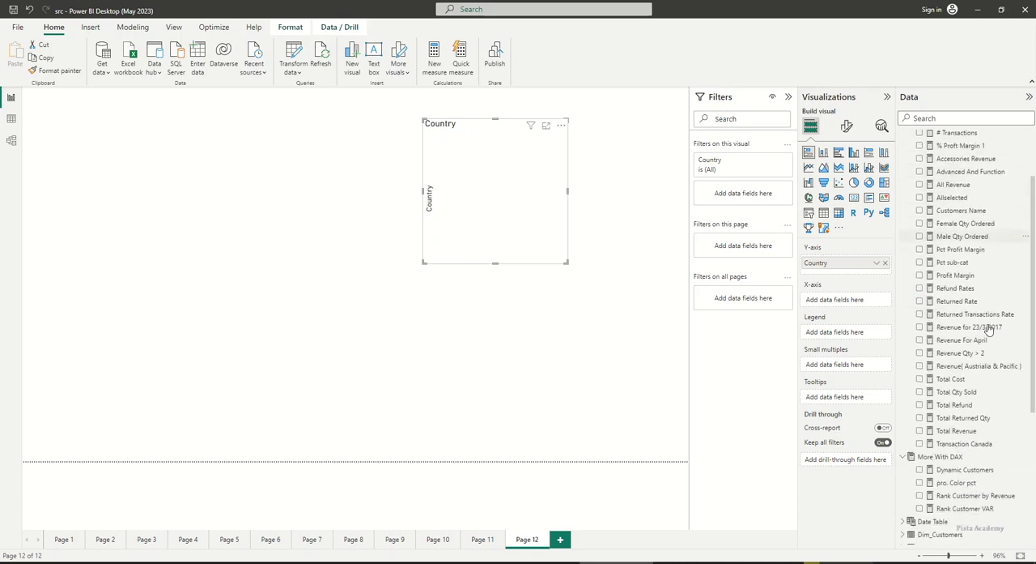
pyautogui.scroll(3, 987, 331)
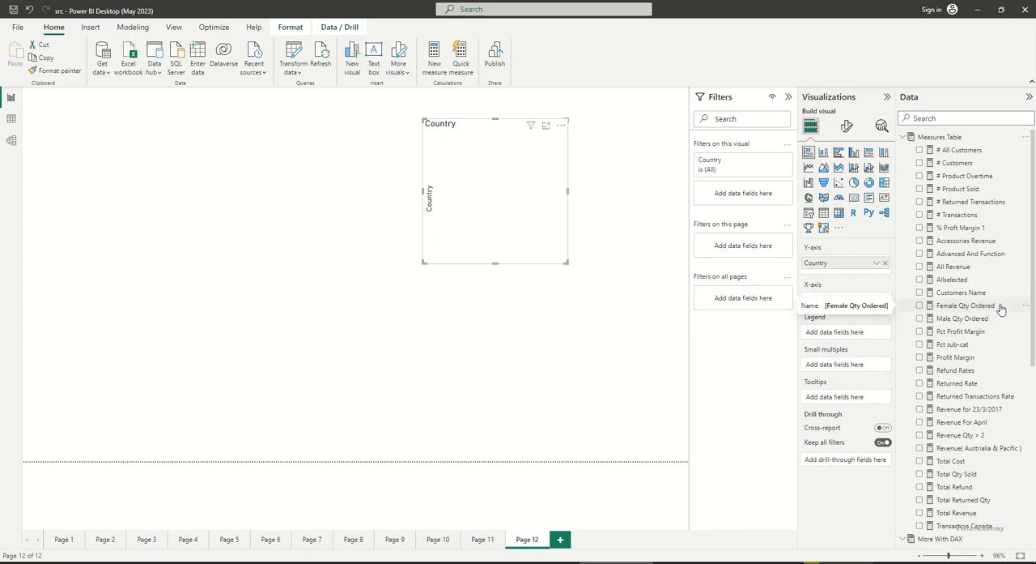
pyautogui.moveTo(958, 214); pyautogui.dragTo(850, 300)
# Reposition the # Transactions by Country chart on the upper half of the page and make it wider and taller
pyautogui.moveTo(550, 256); pyautogui.dragTo(510, 264)
pyautogui.click(537, 206)
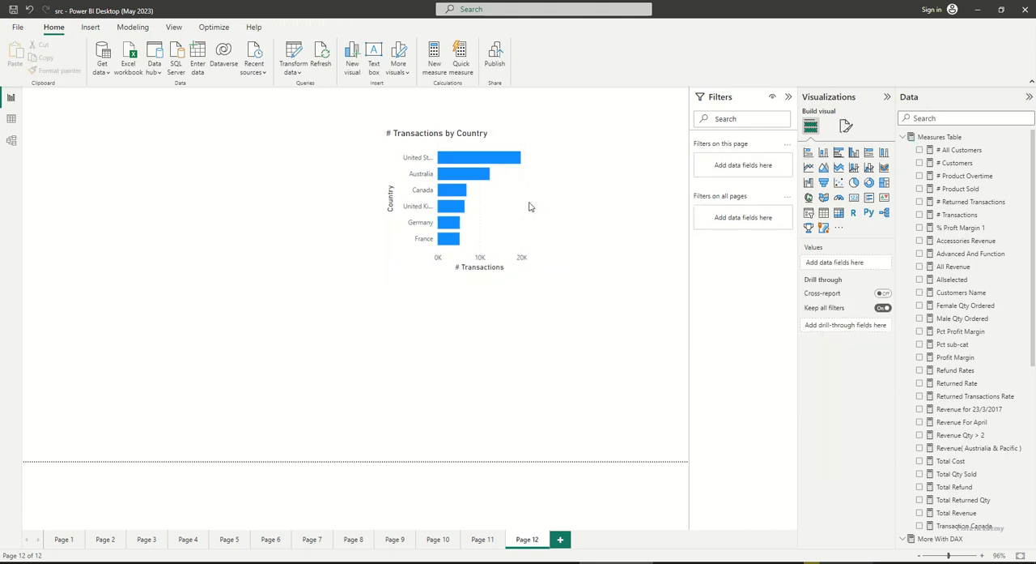
pyautogui.click(525, 208)
pyautogui.moveTo(528, 200); pyautogui.dragTo(572, 201)
pyautogui.moveTo(478, 273); pyautogui.dragTo(479, 305)
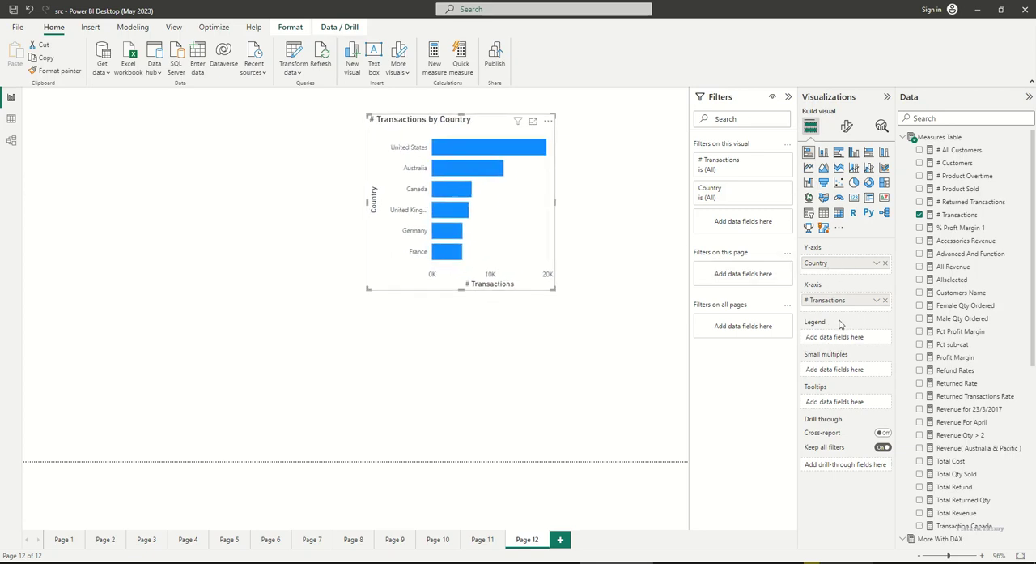
# Turn on data labels for the # Transactions by Country chart
pyautogui.click(846, 125)
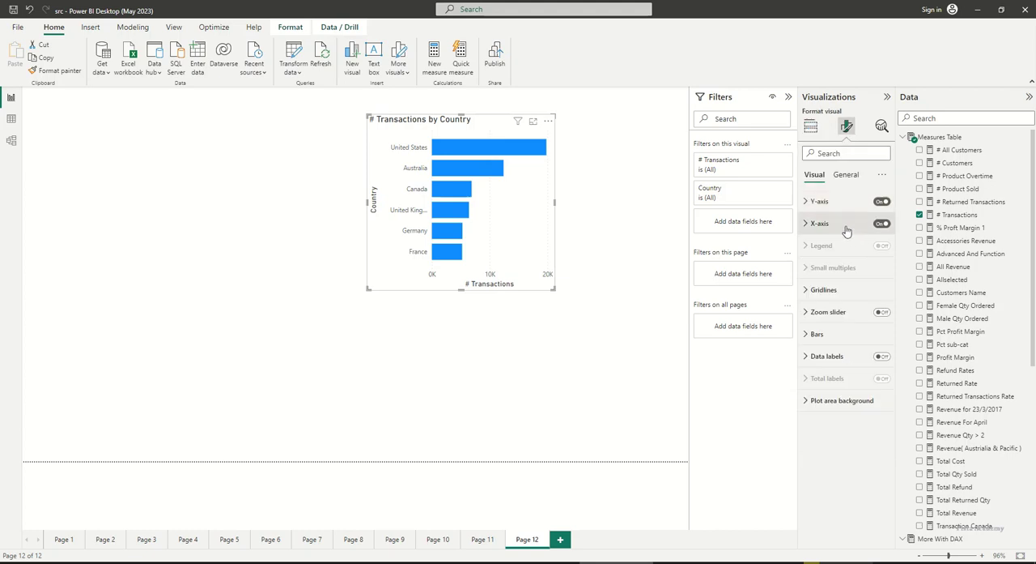
pyautogui.click(881, 356)
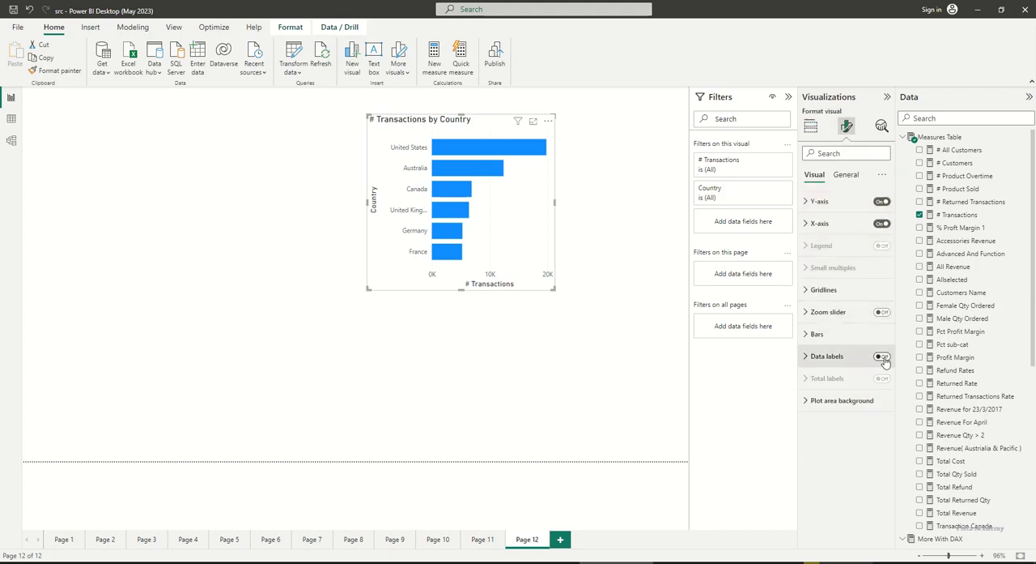
pyautogui.click(431, 342)
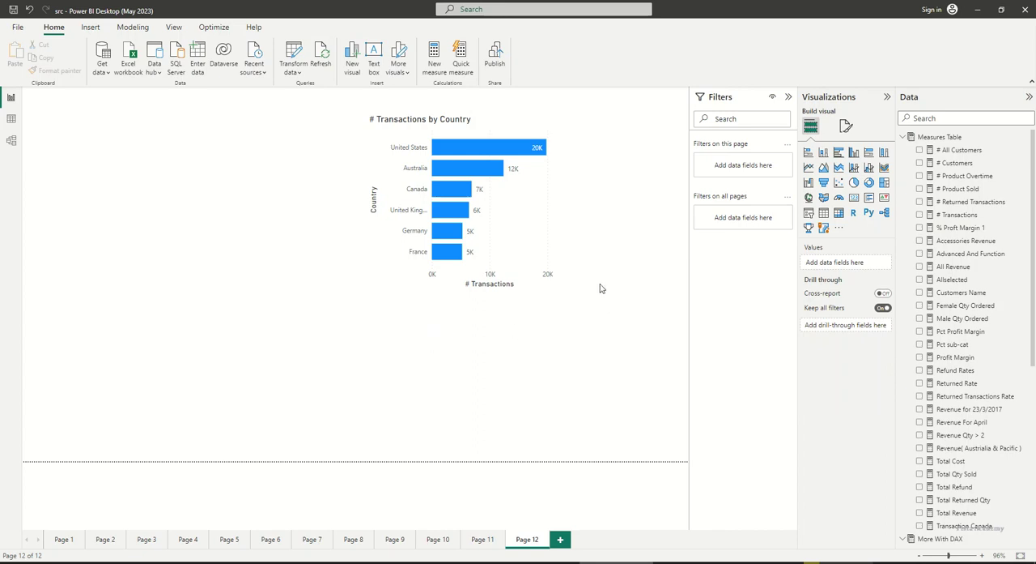
# Add a second stacked bar chart below the transactions chart, with Total Revenue on the X-axis and Country on the Y-axis
pyautogui.click(806, 156)
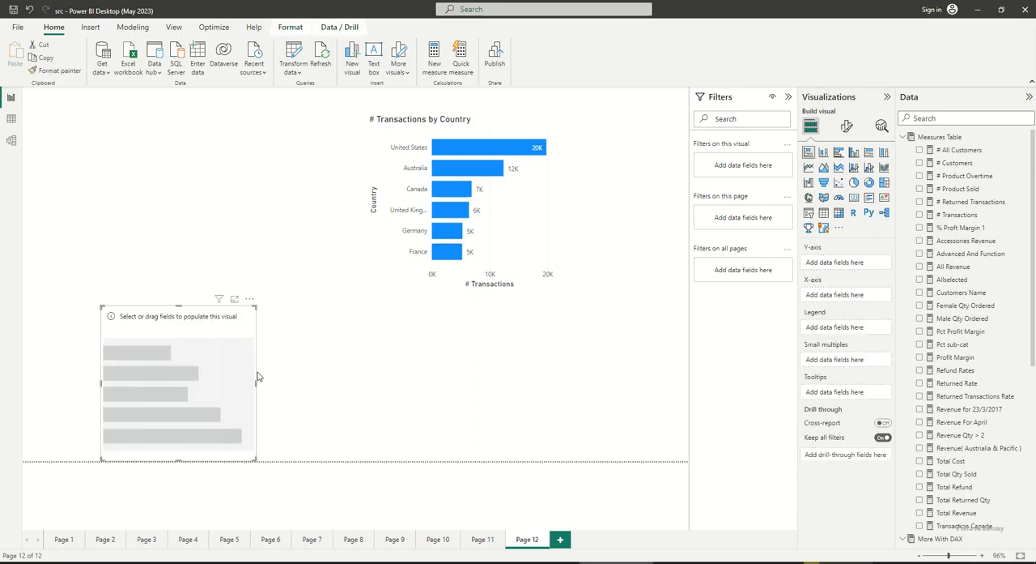
pyautogui.moveTo(230, 376); pyautogui.dragTo(492, 376)
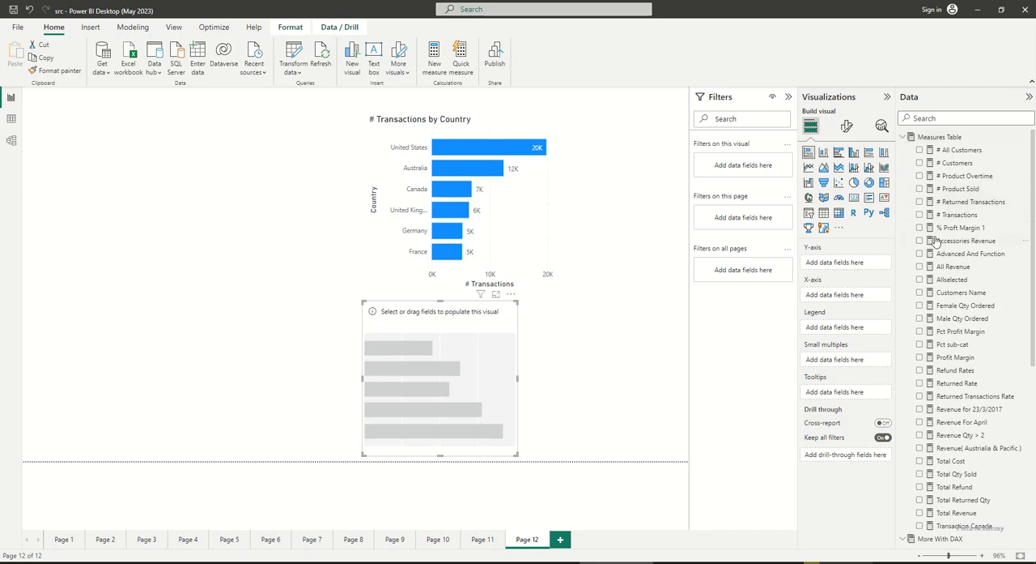
pyautogui.scroll(-2, 951, 413)
pyautogui.moveTo(954, 451); pyautogui.dragTo(850, 299)
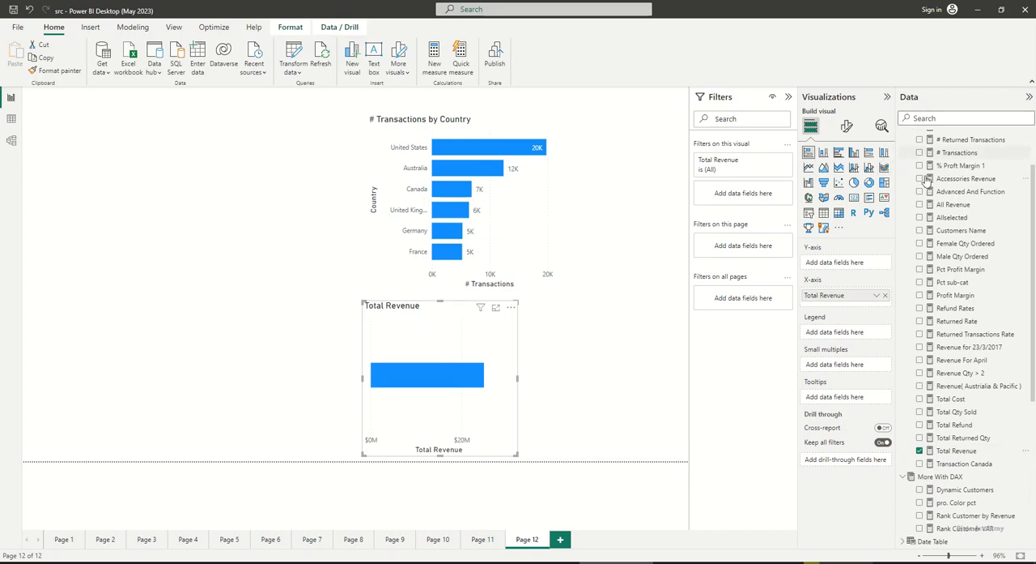
pyautogui.scroll(3, 932, 239)
pyautogui.click(904, 137)
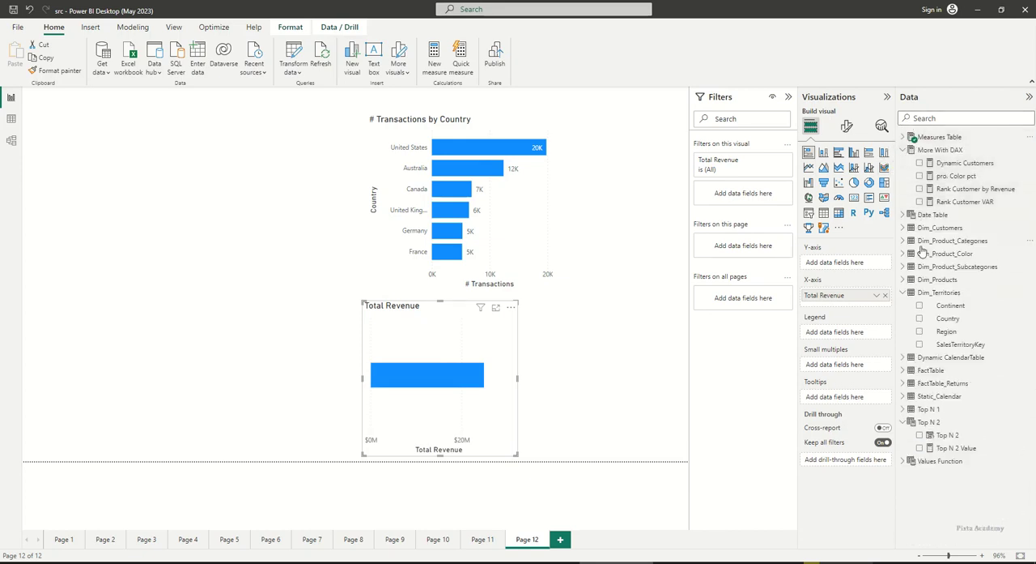
pyautogui.moveTo(948, 319); pyautogui.dragTo(851, 266)
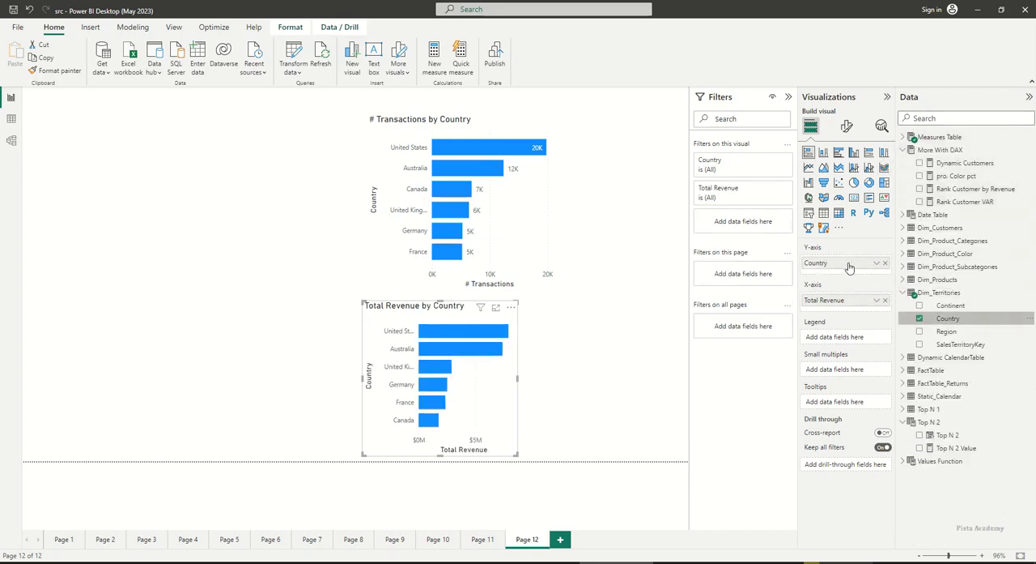
# Turn on data labels for the Total Revenue by Country chart and widen it to reach the transactions chart's right edge
pyautogui.click(847, 127)
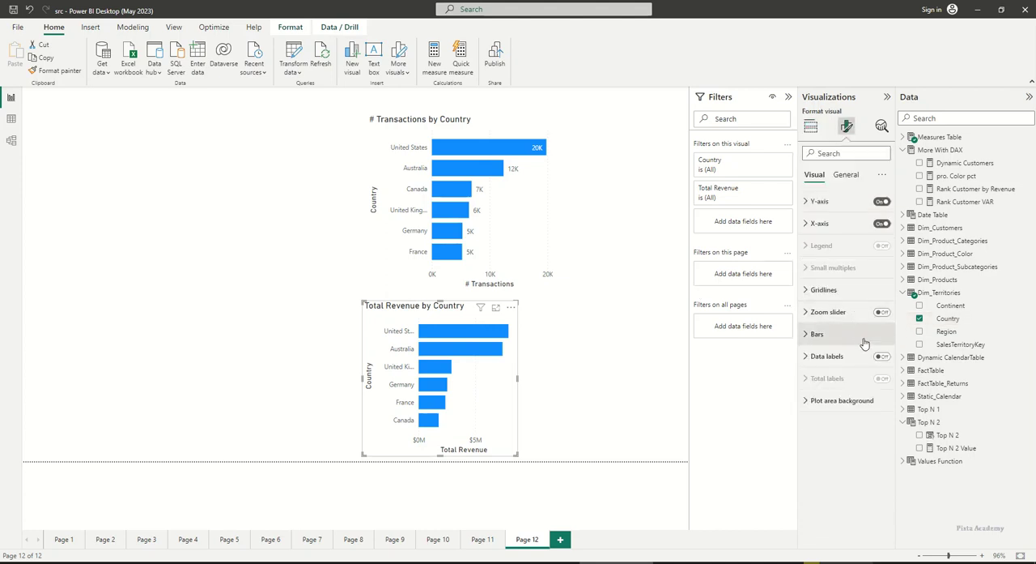
pyautogui.click(882, 356)
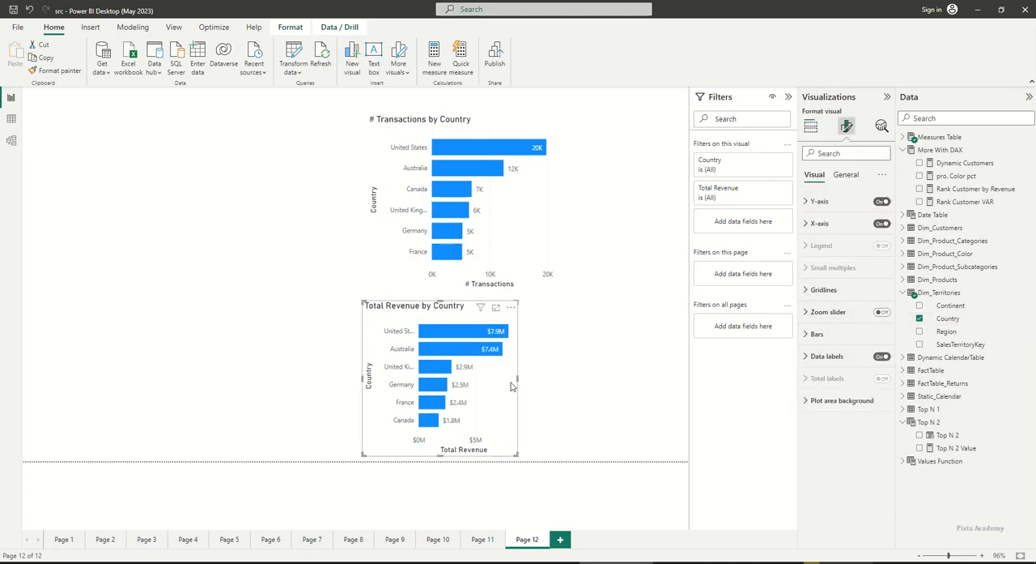
pyautogui.moveTo(518, 379); pyautogui.dragTo(556, 382)
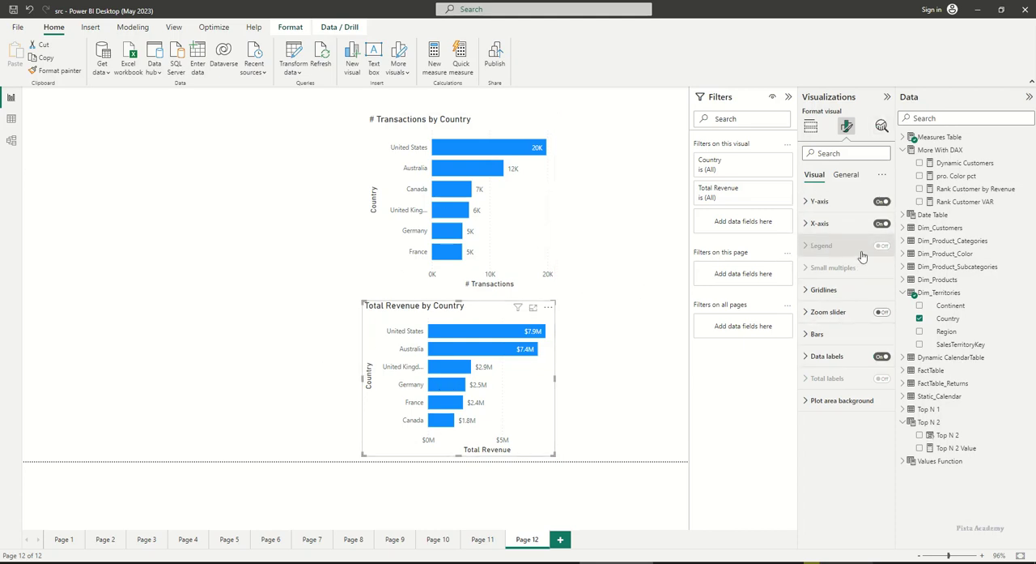
# Enable the visual border and shadow effects on the Total Revenue by Country chart
pyautogui.click(850, 177)
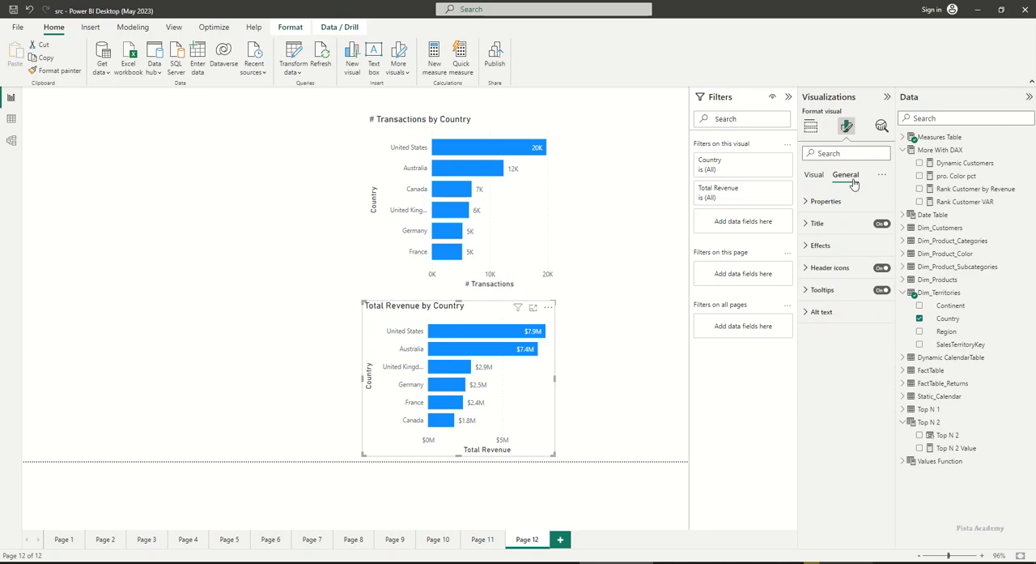
pyautogui.click(858, 247)
pyautogui.click(880, 360)
pyautogui.click(880, 386)
# Enable the visual border and shadow effects on the # Transactions by Country chart
pyautogui.click(547, 261)
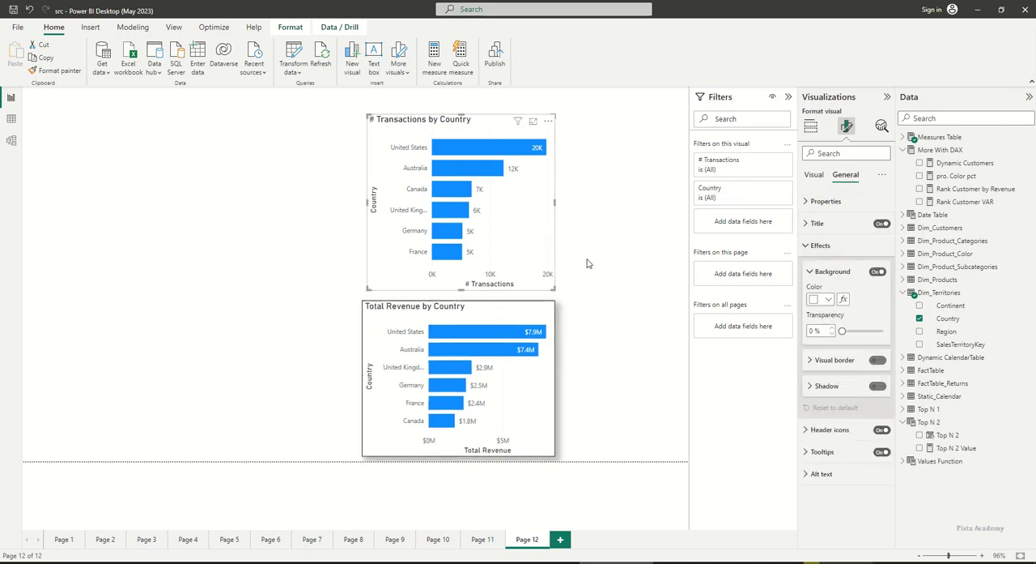
pyautogui.click(879, 361)
pyautogui.click(879, 386)
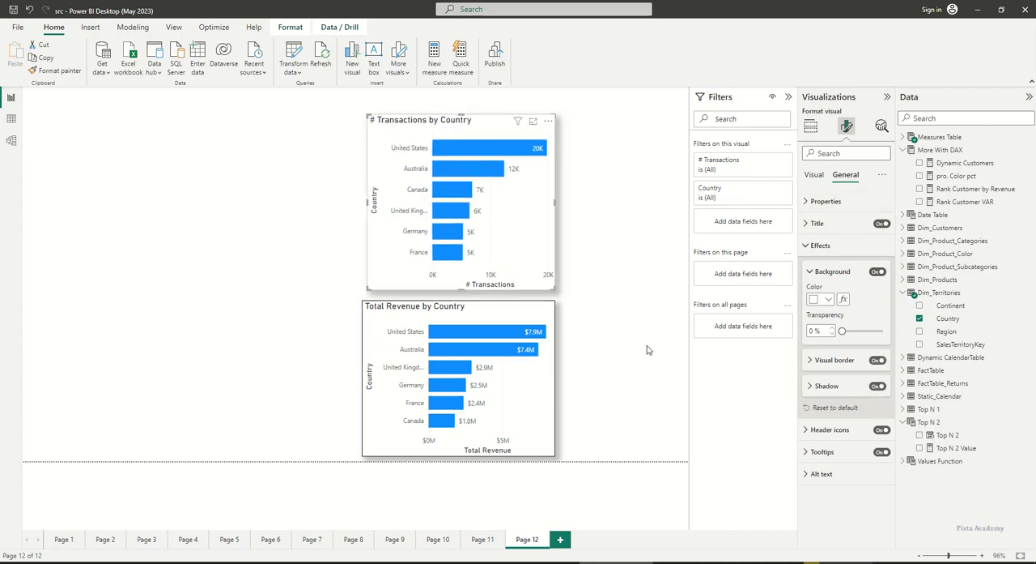
pyautogui.click(615, 342)
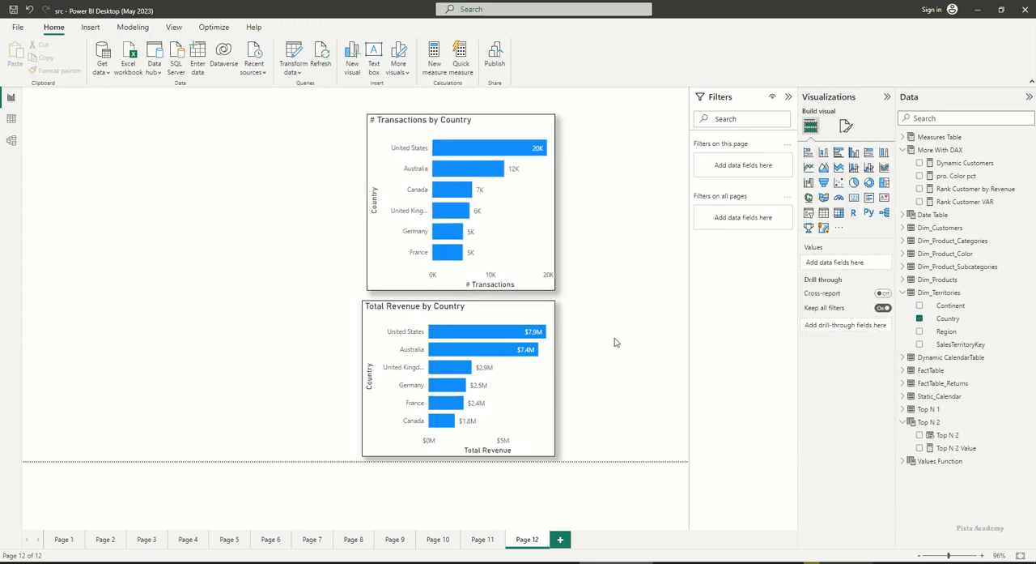
# Align the Total Revenue by Country chart under the transactions chart and match its width
pyautogui.click(551, 413)
pyautogui.moveTo(552, 413); pyautogui.dragTo(554, 413)
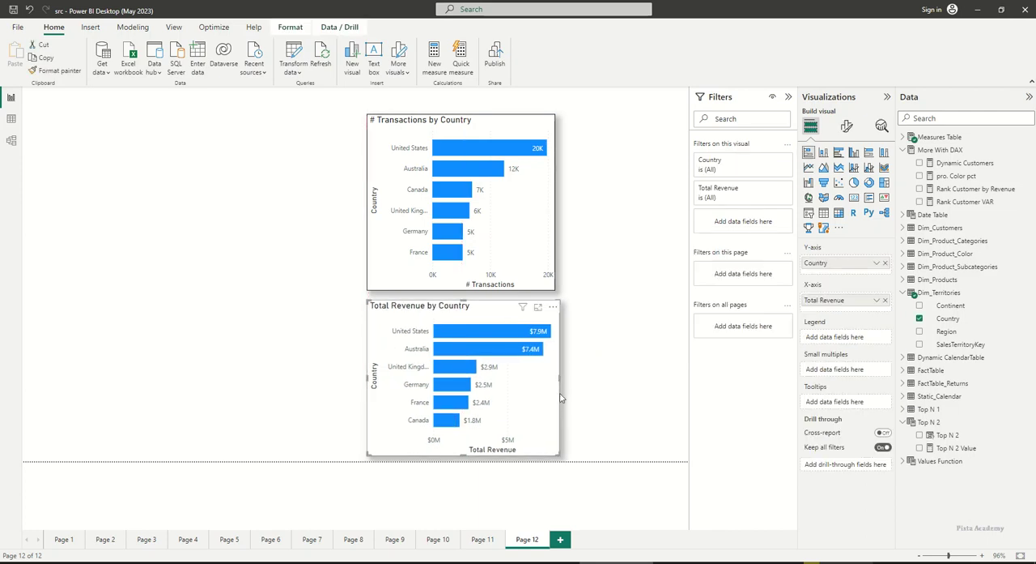
pyautogui.moveTo(560, 378); pyautogui.dragTo(556, 377)
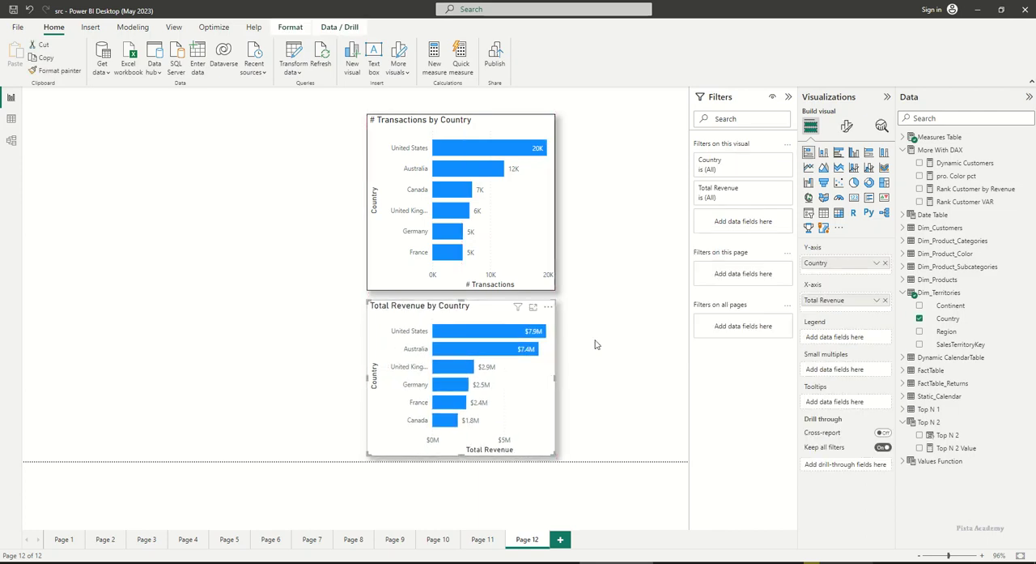
pyautogui.click(201, 267)
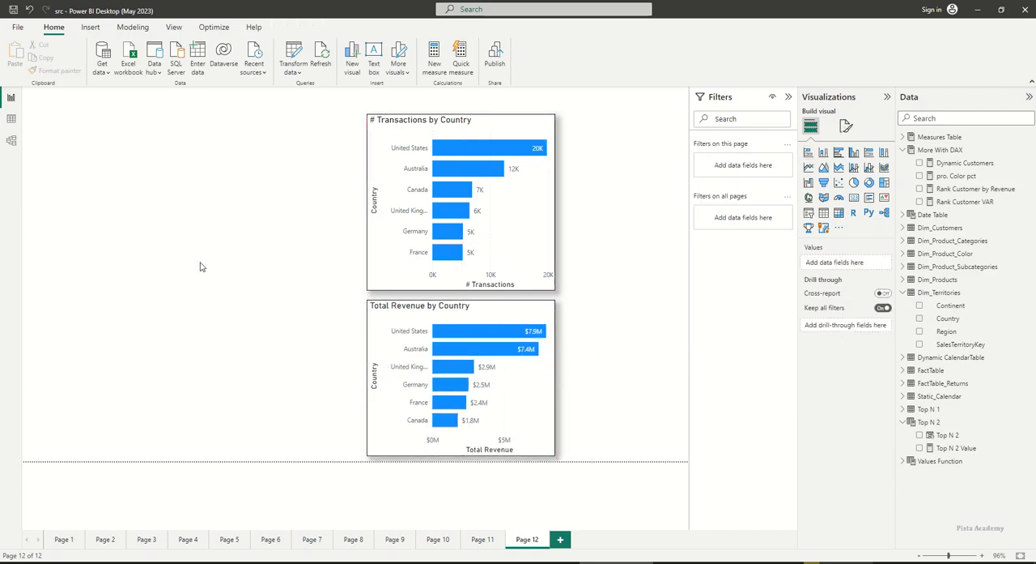
# Add a card visual showing # Transactions in the empty area beside the transactions bar chart
pyautogui.click(809, 212)
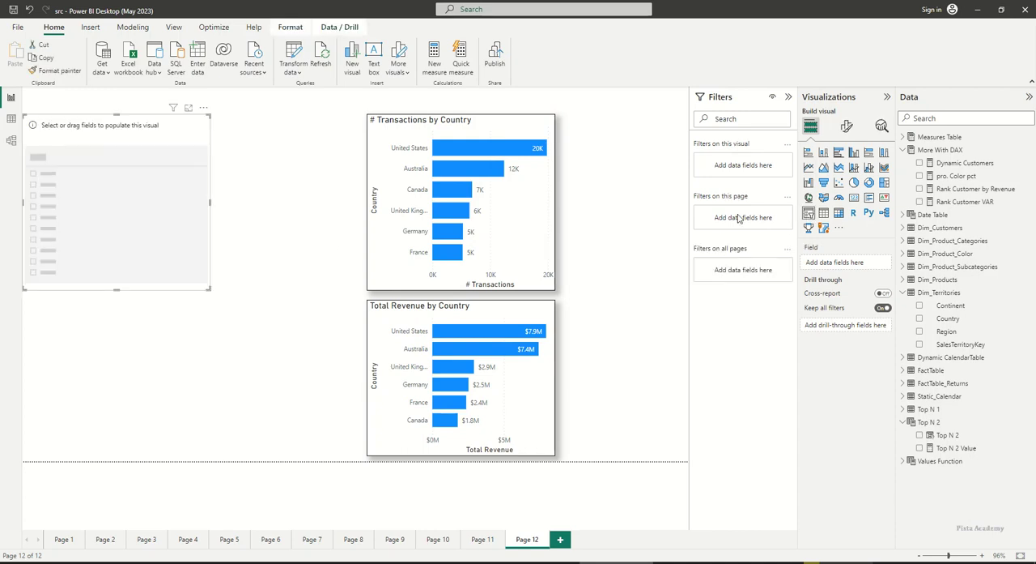
pyautogui.press('Delete')
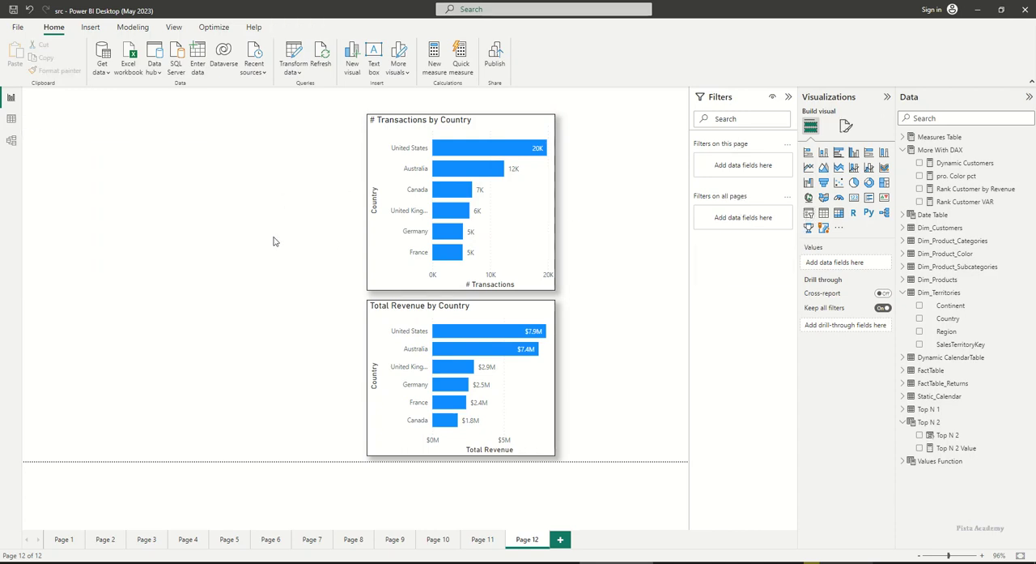
pyautogui.click(855, 202)
pyautogui.moveTo(173, 213); pyautogui.dragTo(249, 211)
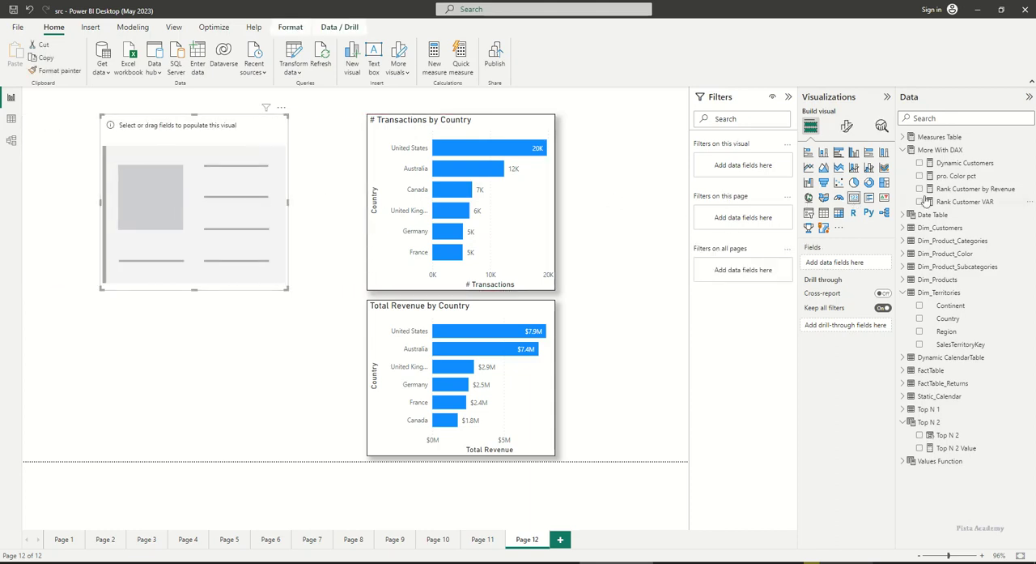
pyautogui.click(905, 138)
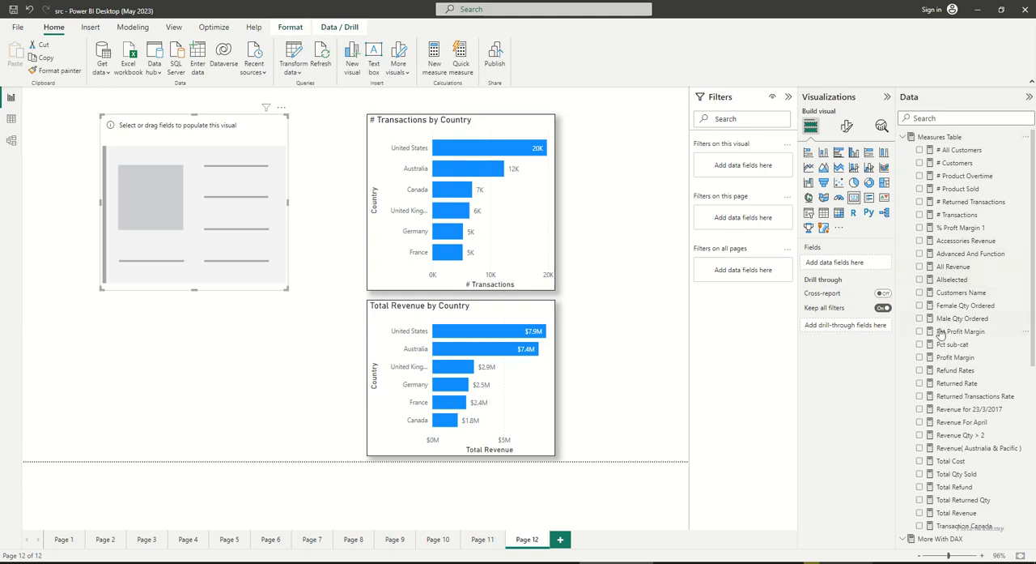
pyautogui.moveTo(954, 215); pyautogui.dragTo(852, 262)
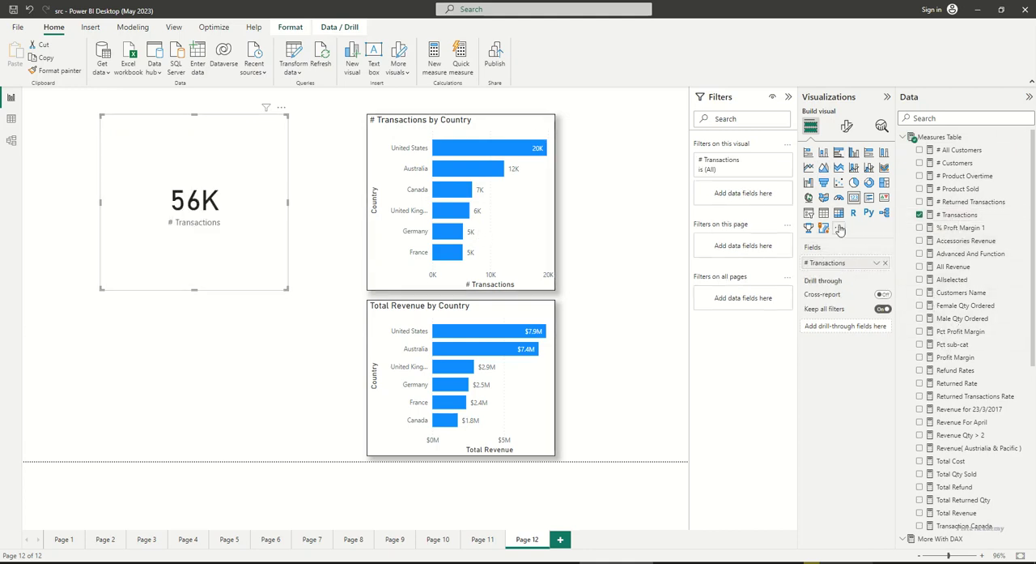
# Set the # Transactions card's callout value to font size 60 and bold
pyautogui.click(847, 125)
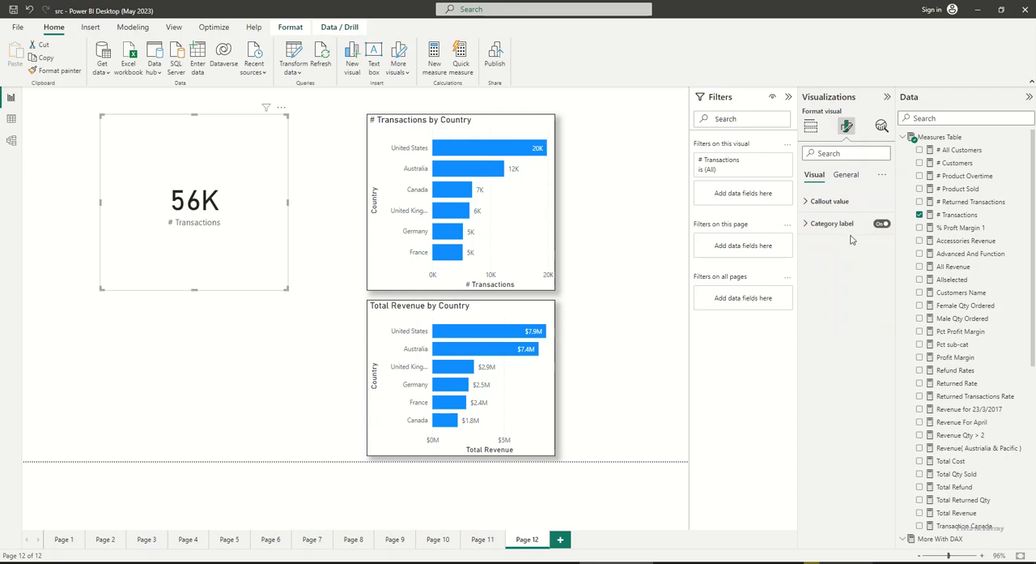
pyautogui.click(849, 176)
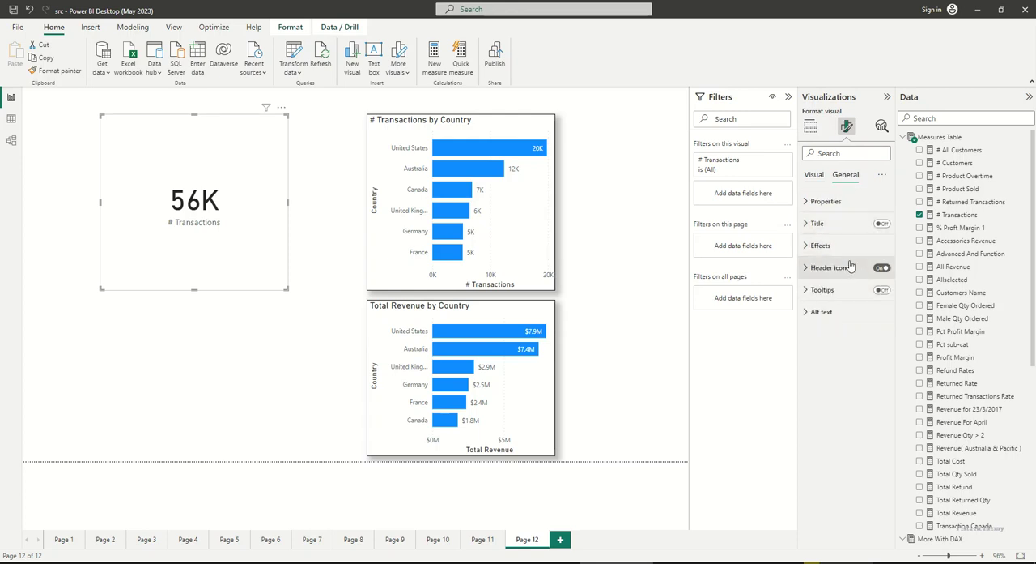
pyautogui.click(814, 175)
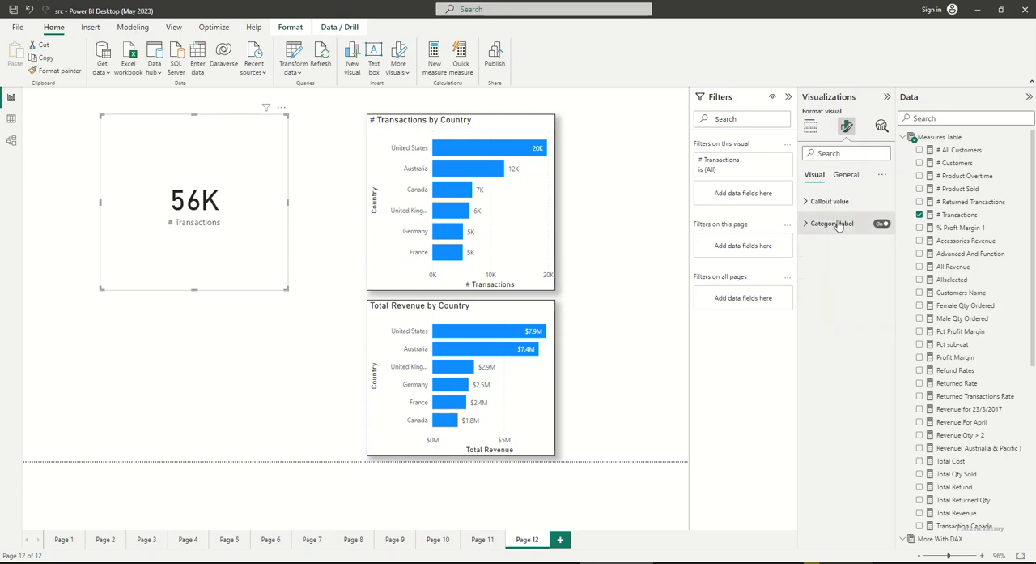
pyautogui.click(854, 207)
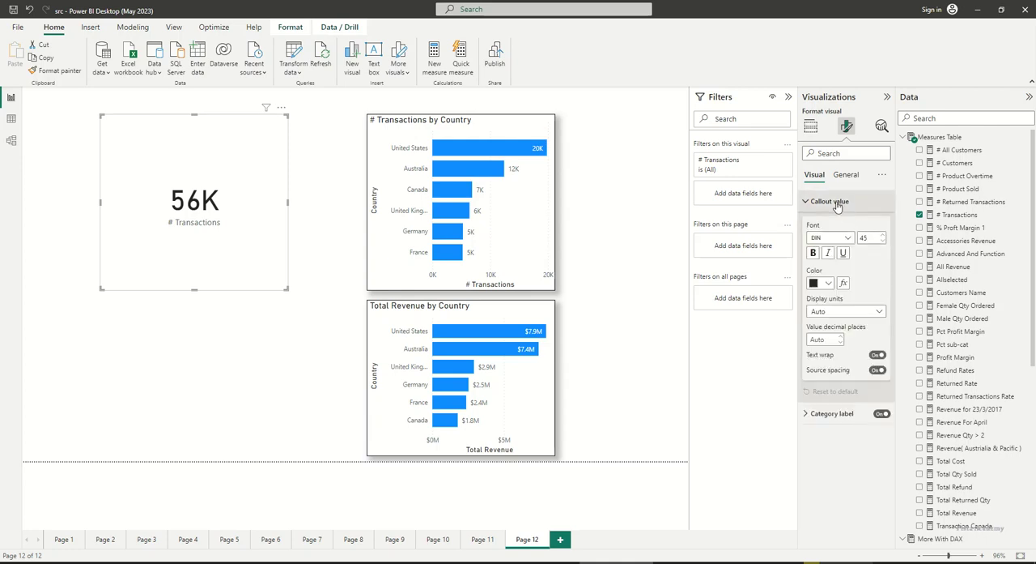
pyautogui.click(885, 236)
pyautogui.click(885, 235)
pyautogui.click(884, 236)
pyautogui.click(884, 236)
pyautogui.click(884, 236)
pyautogui.doubleClick(864, 237)
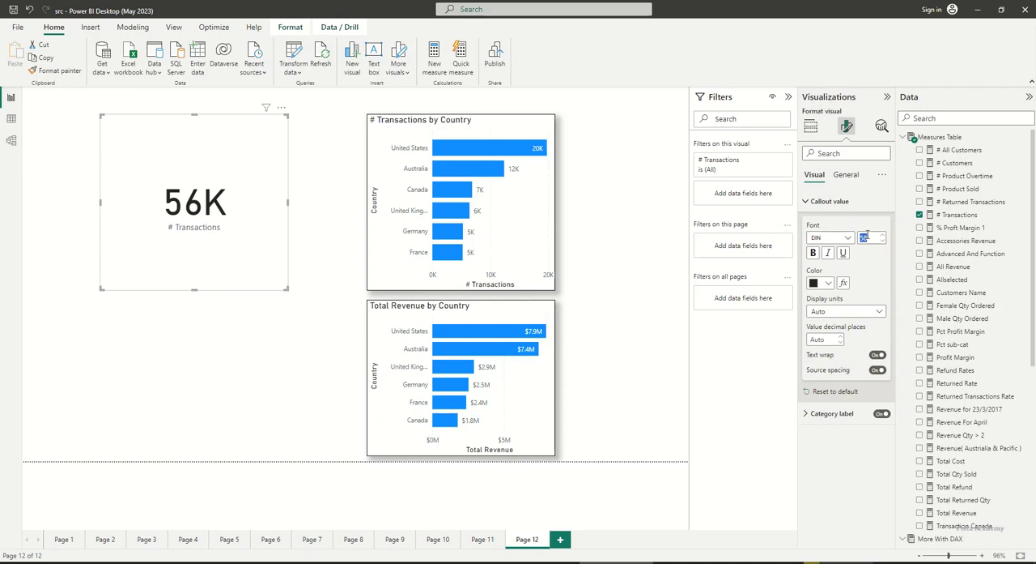
pyautogui.write('60')
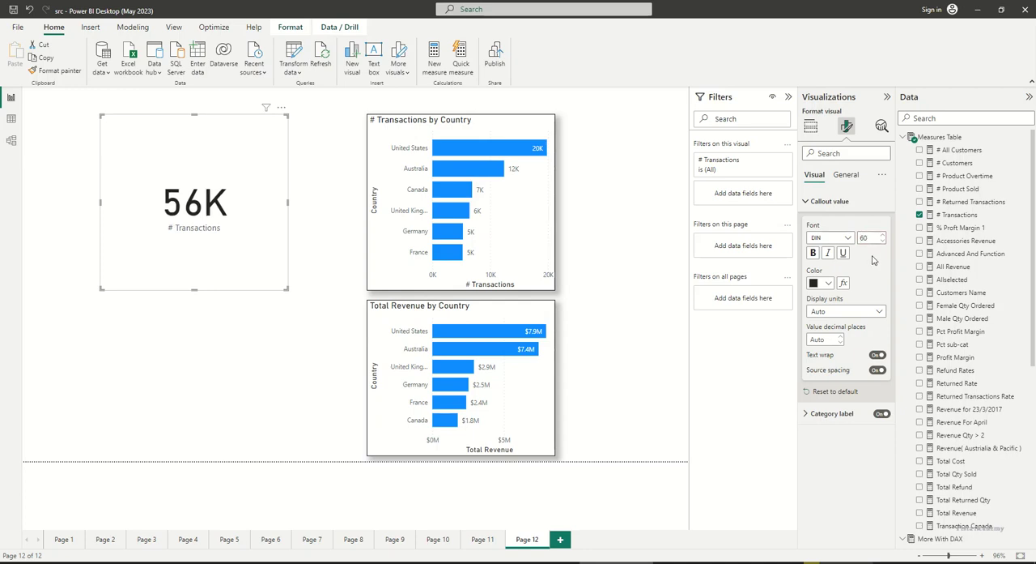
pyautogui.click(813, 252)
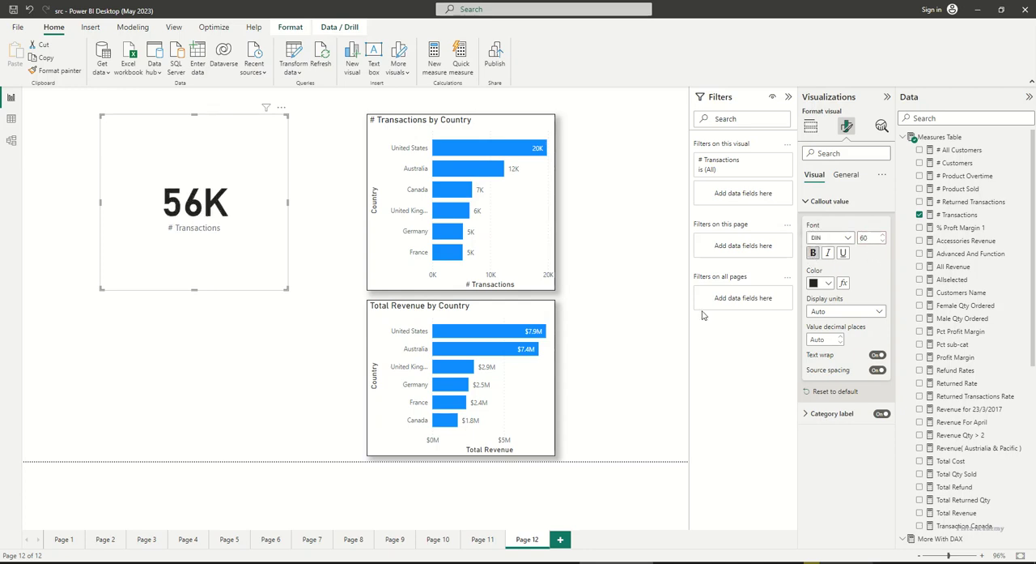
pyautogui.click(620, 332)
# Enable the shadow effect on the # Transactions card
pyautogui.click(226, 250)
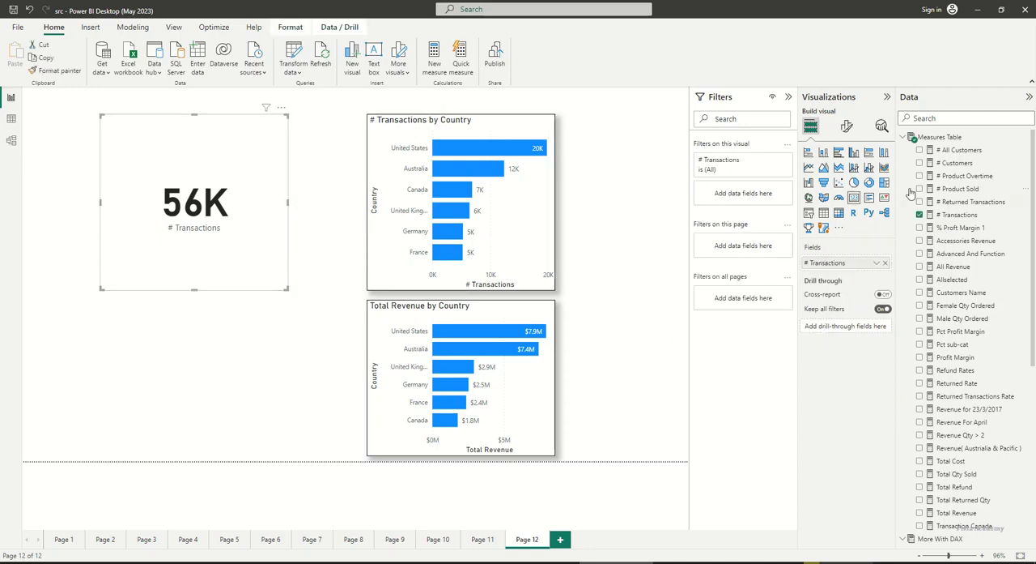
pyautogui.click(846, 128)
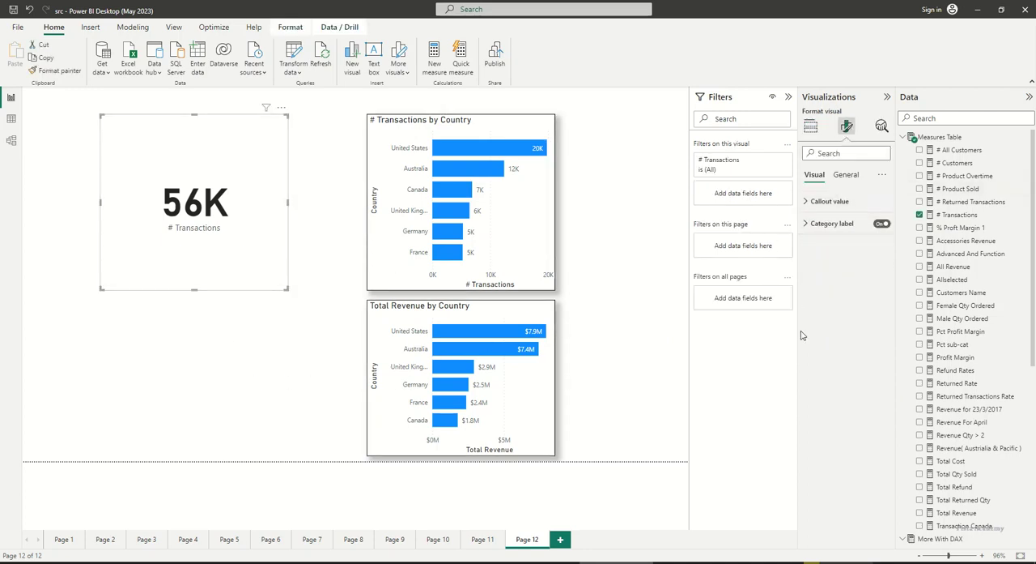
pyautogui.click(847, 174)
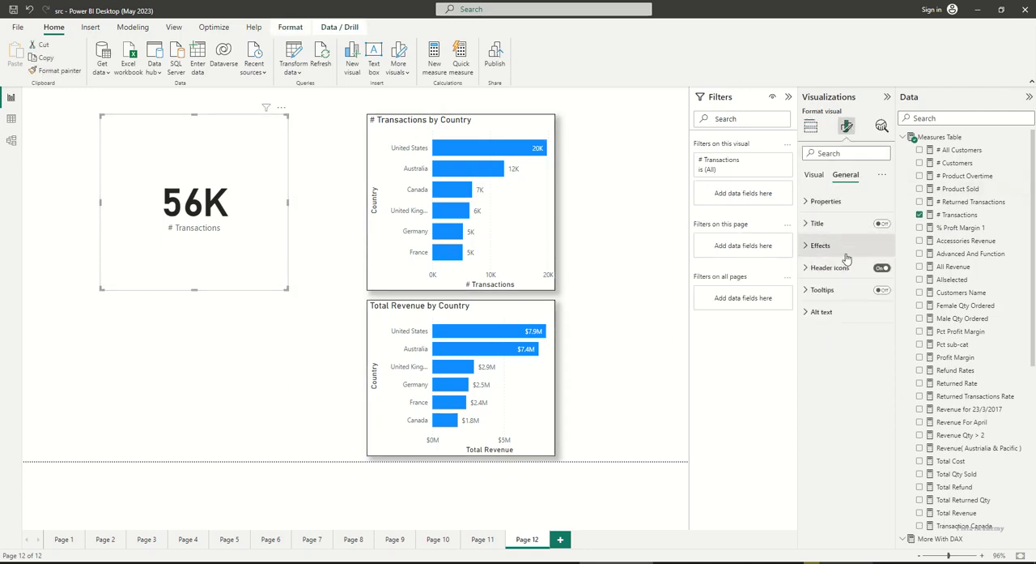
pyautogui.click(842, 246)
pyautogui.click(834, 386)
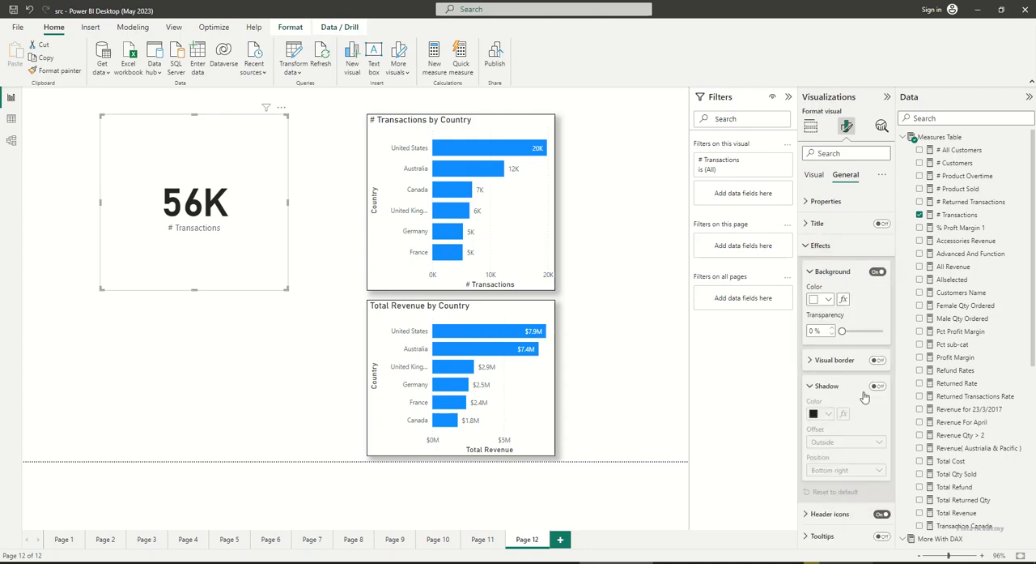
pyautogui.click(878, 386)
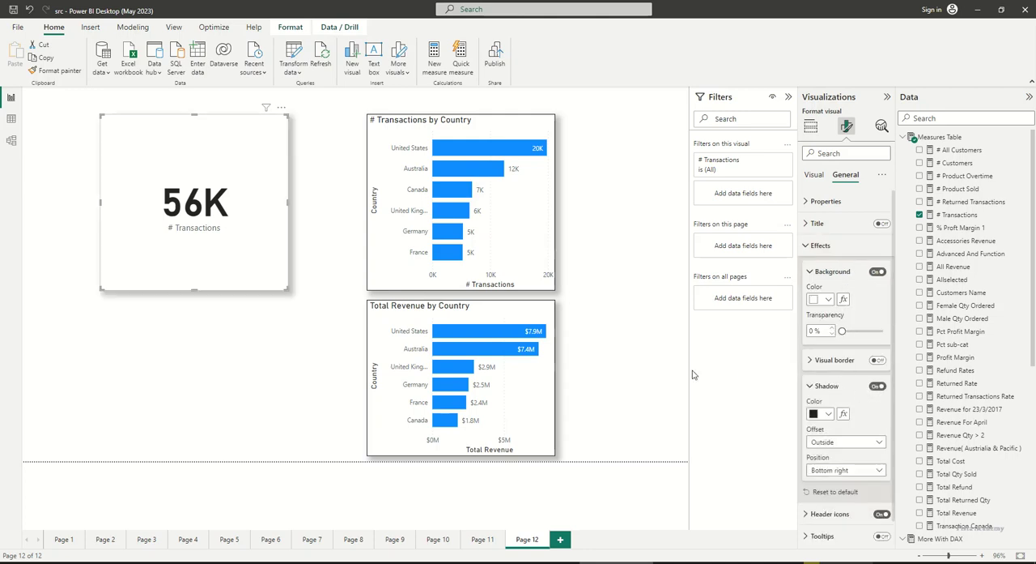
pyautogui.click(261, 369)
# Duplicate the # Transactions card and place the copy beneath the original
pyautogui.click(245, 275)
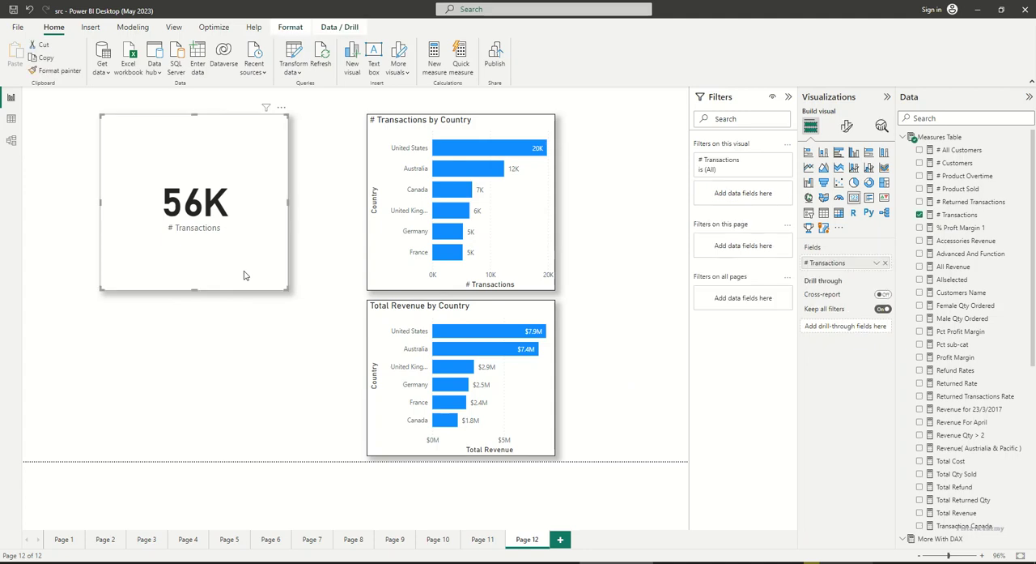
pyautogui.hotkey('ctrl', 'c')
pyautogui.hotkey('ctrl', 'v')
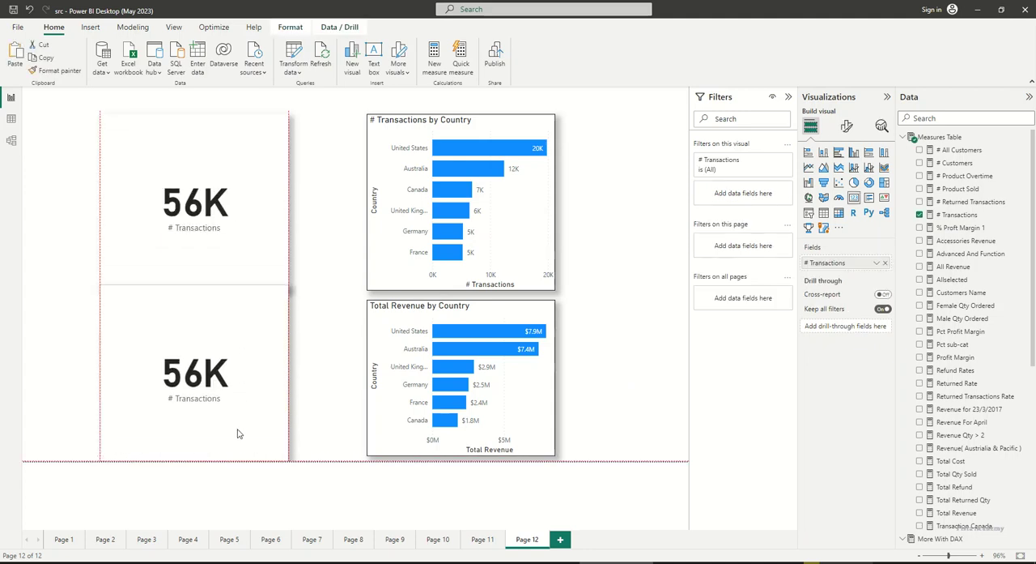
pyautogui.moveTo(236, 429); pyautogui.dragTo(234, 348)
# Shorten the two cards to a similar height and leave a vertical gap between them
pyautogui.click(259, 222)
pyautogui.moveTo(193, 291)
pyautogui.mouseDown()
pyautogui.moveTo(197, 249)
pyautogui.moveTo(201, 290)
pyautogui.moveTo(227, 306)
pyautogui.moveTo(197, 293)
pyautogui.moveTo(197, 302)
pyautogui.mouseUp()
pyautogui.click(224, 285)
pyautogui.moveTo(273, 341); pyautogui.dragTo(271, 359)
# Replace the # Transactions field in the lower card with the Total Revenue measure
pyautogui.click(885, 262)
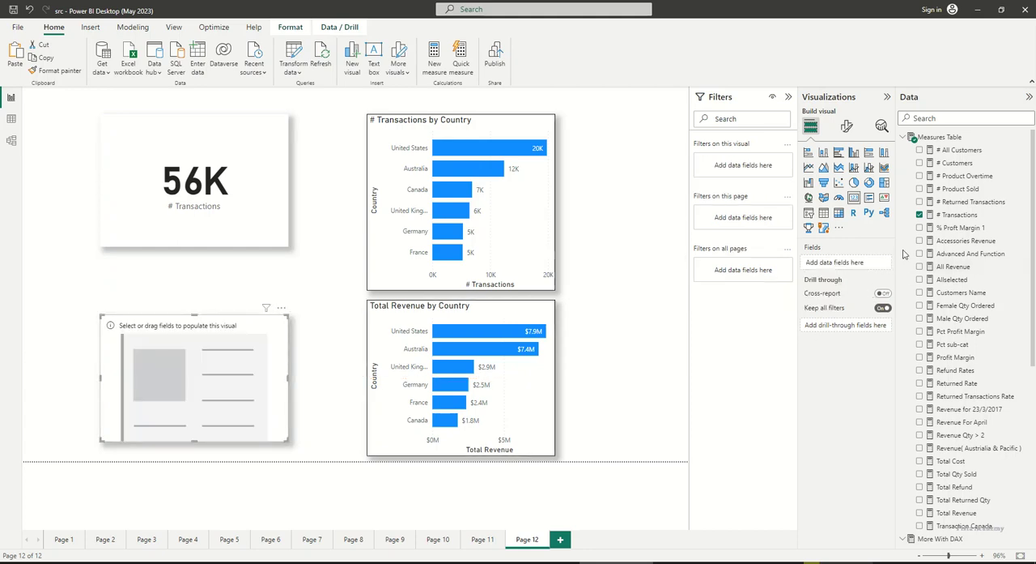
pyautogui.click(947, 512)
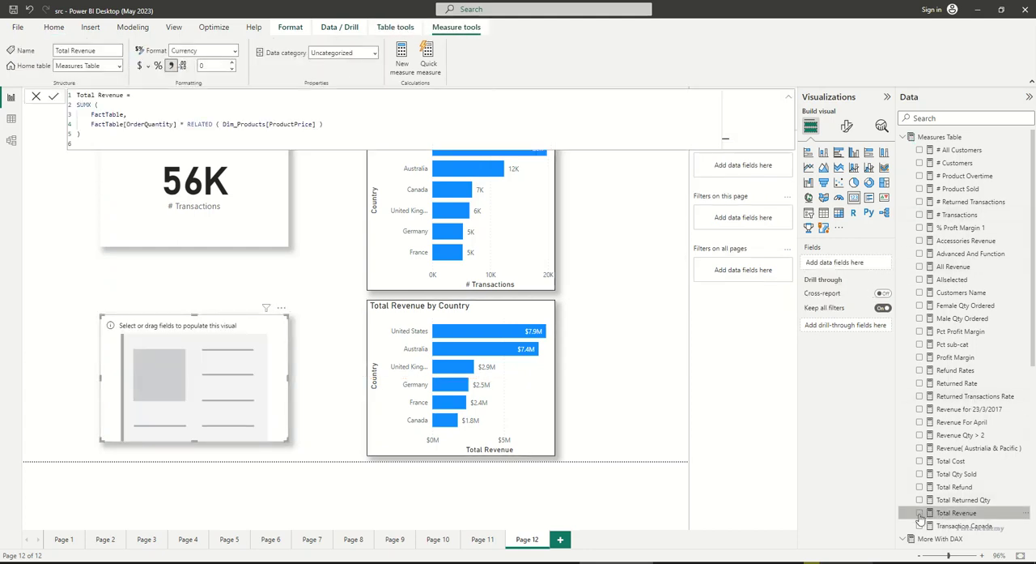
# Move the # Transactions card slightly down, closer to the Total Revenue card, and deselect it
pyautogui.click(214, 223)
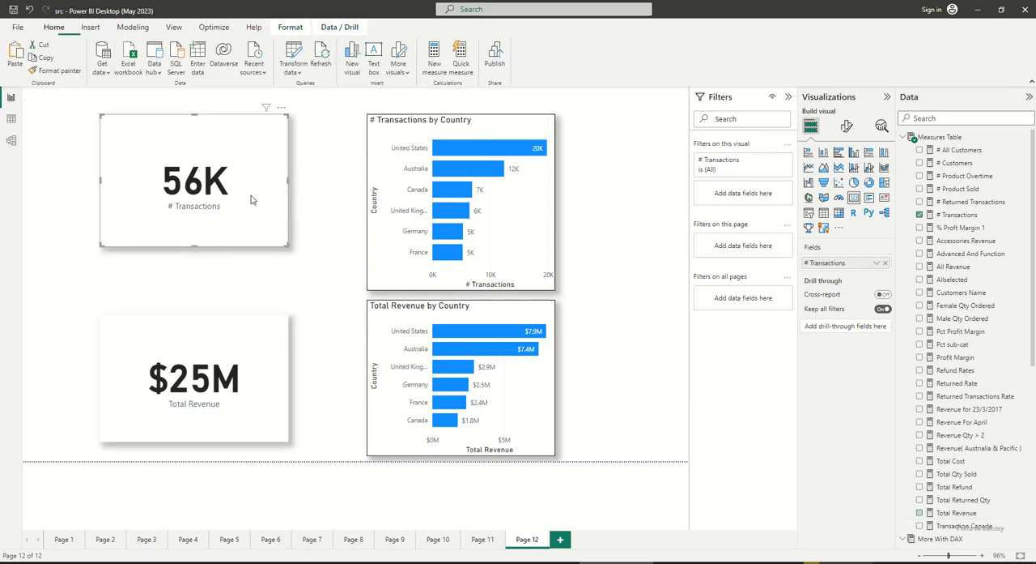
pyautogui.moveTo(230, 229); pyautogui.dragTo(232, 251)
pyautogui.click(348, 283)
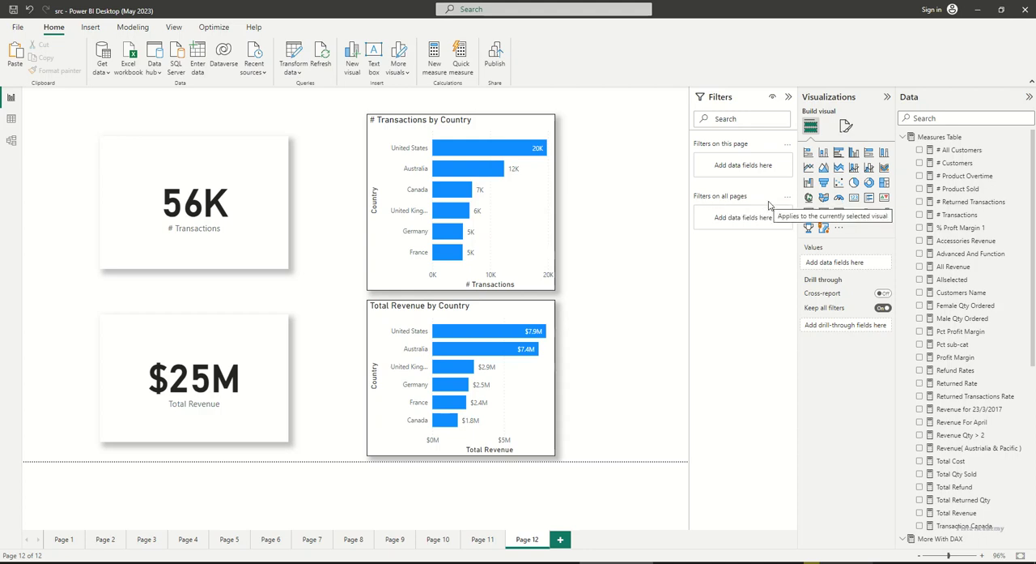
pyautogui.click(542, 287)
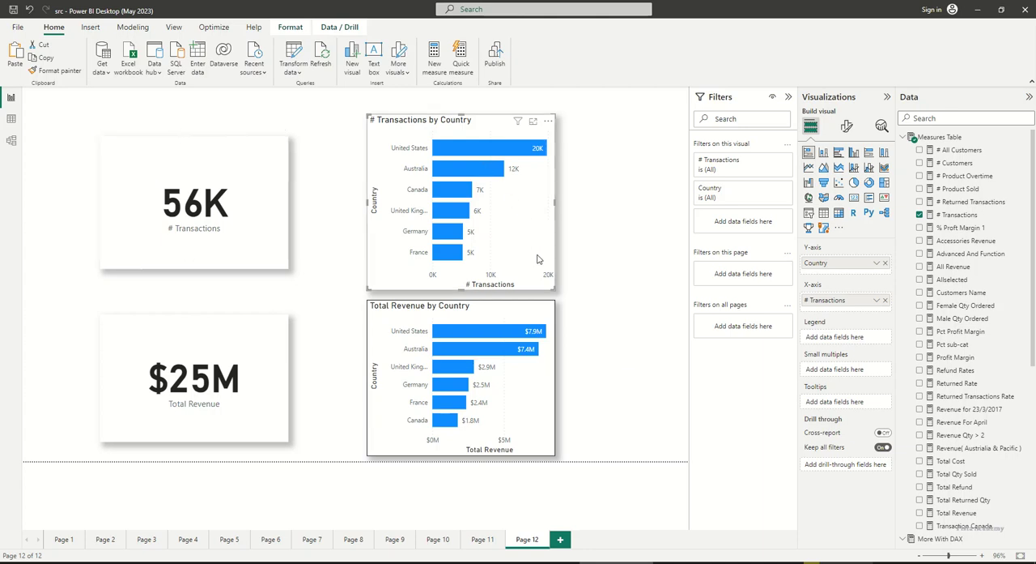
pyautogui.click(395, 540)
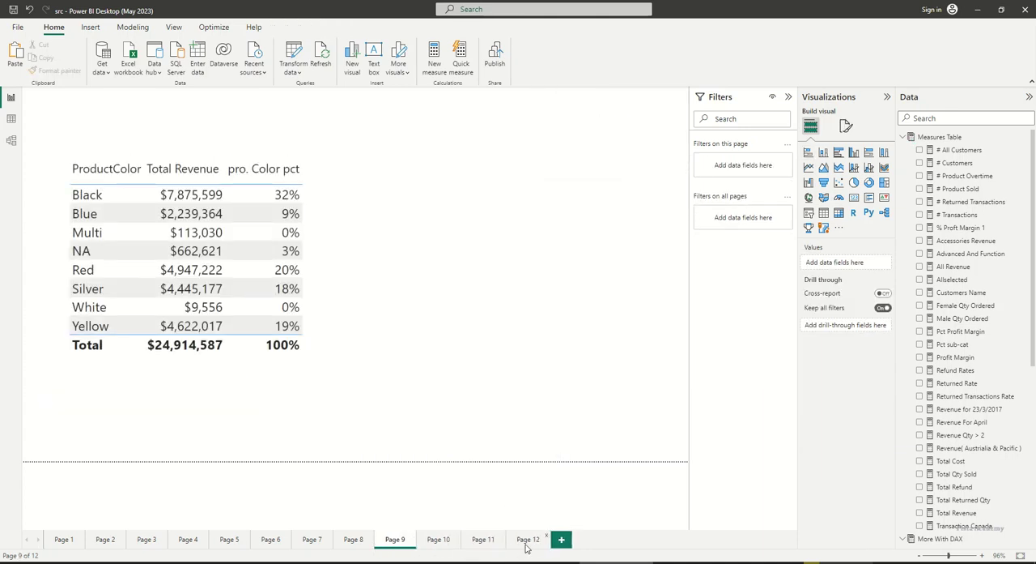
pyautogui.click(527, 539)
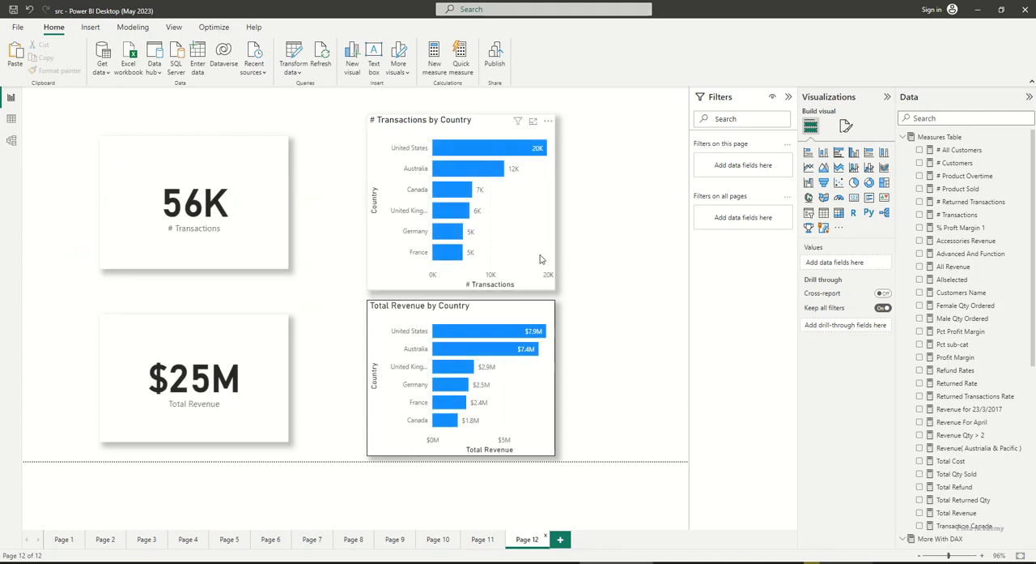
# Try basic filtering on Country for Canada, France and Australia in the # Transactions by Country chart, and clear the selection
pyautogui.click(394, 280)
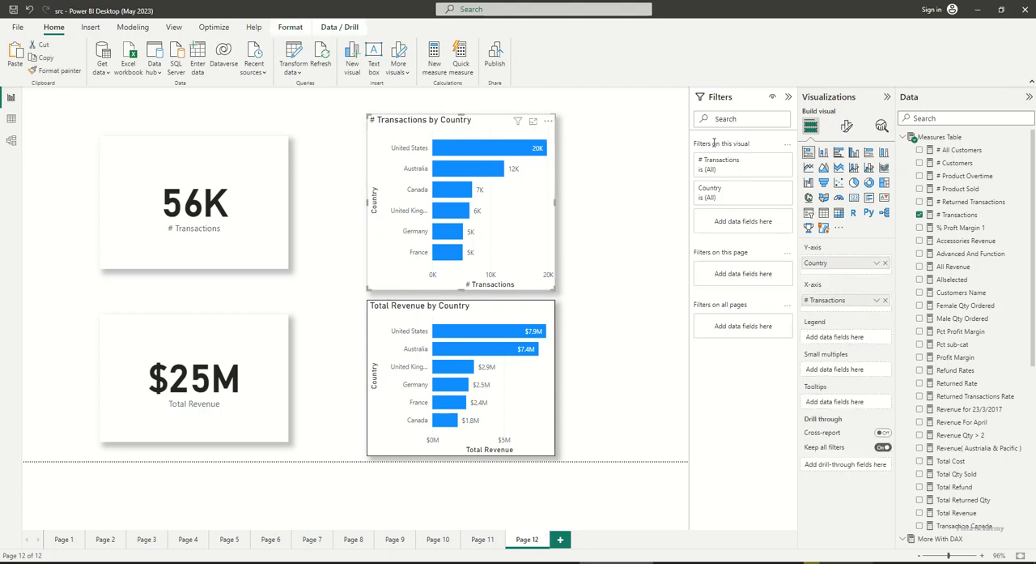
pyautogui.click(738, 198)
pyautogui.click(746, 226)
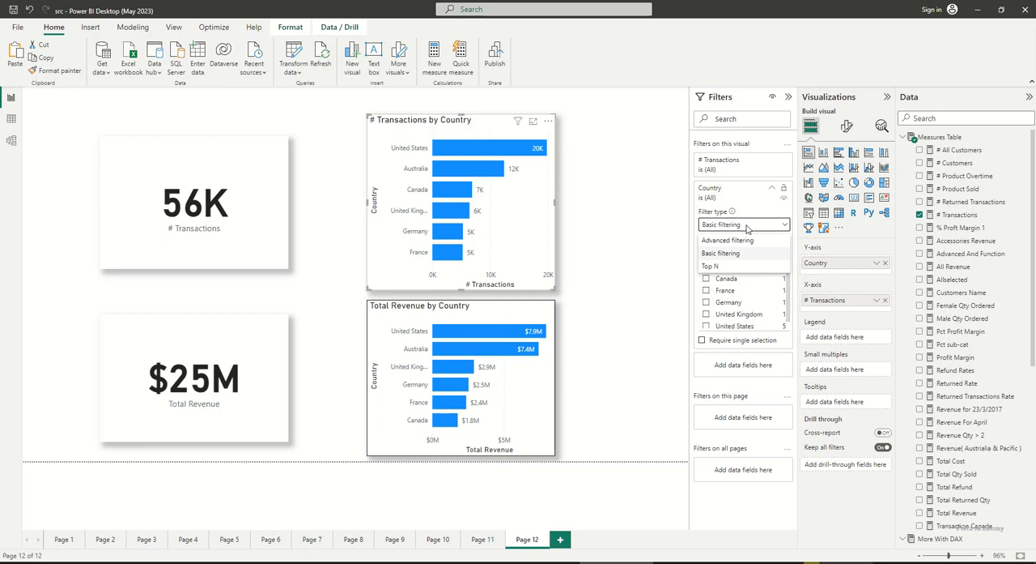
pyautogui.click(697, 213)
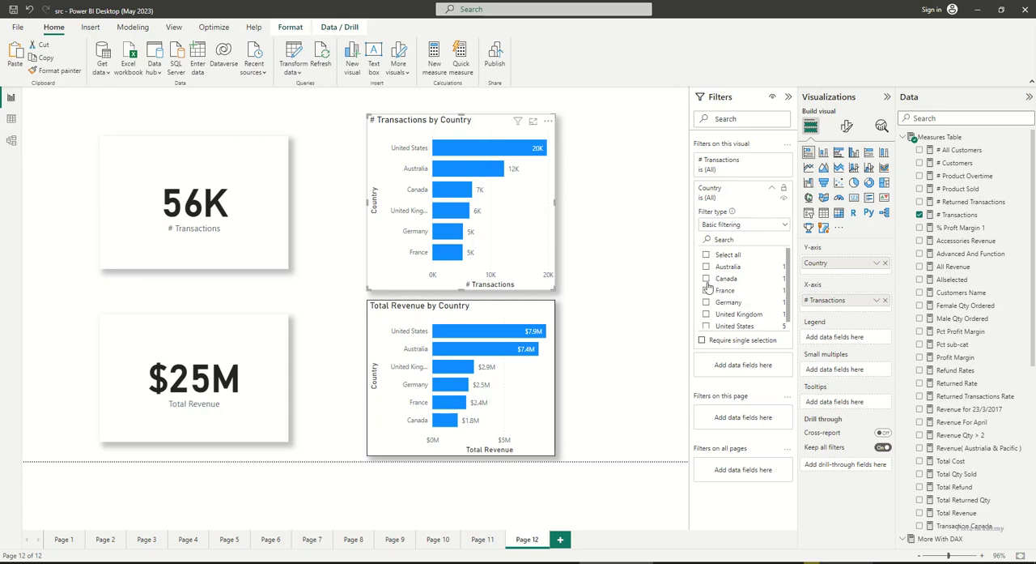
pyautogui.click(706, 278)
pyautogui.click(706, 290)
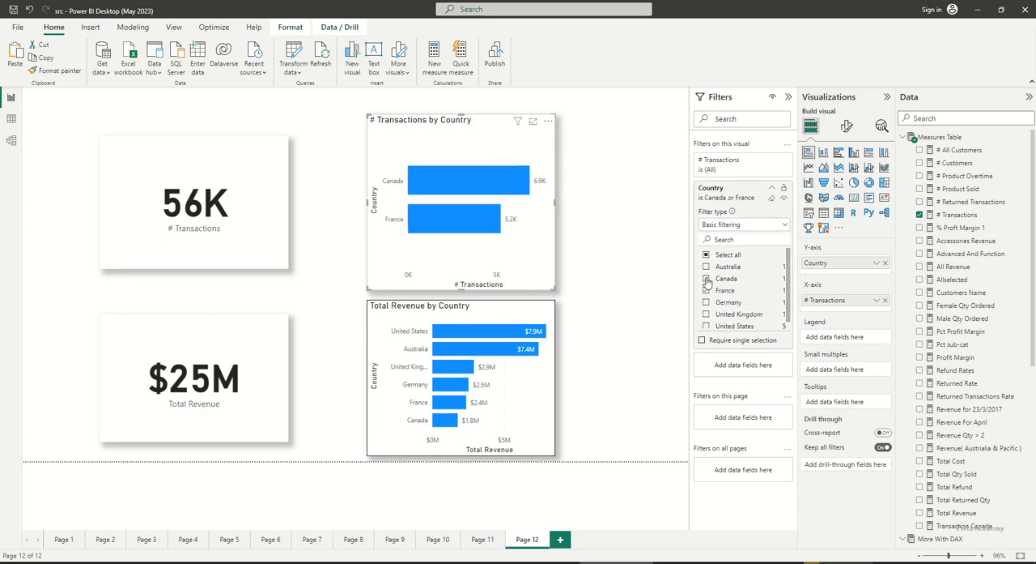
pyautogui.click(706, 266)
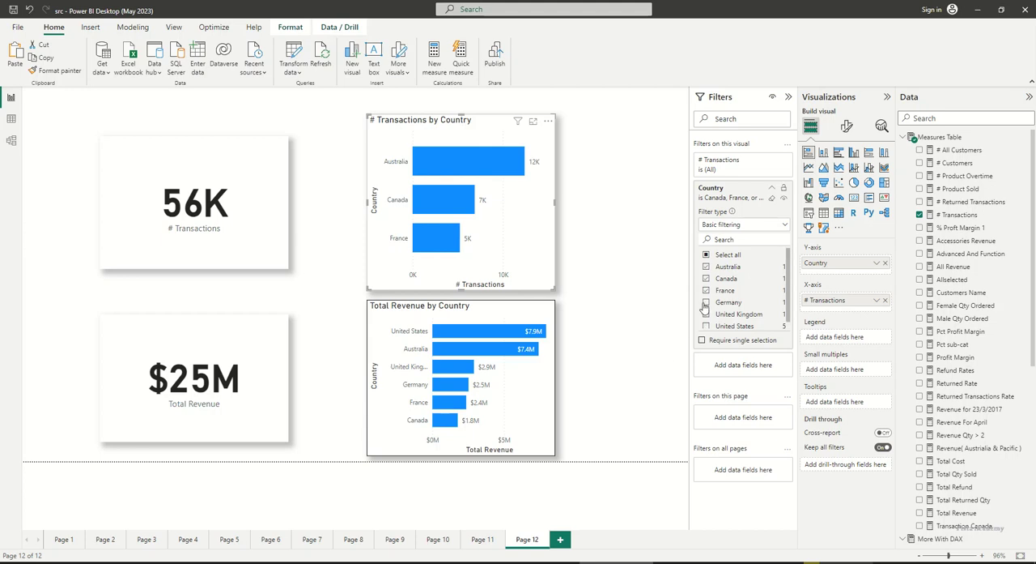
pyautogui.click(706, 254)
# Apply an advanced Country filter to the # Transactions by Country chart for values that do not start with "un"
pyautogui.click(740, 226)
pyautogui.click(733, 235)
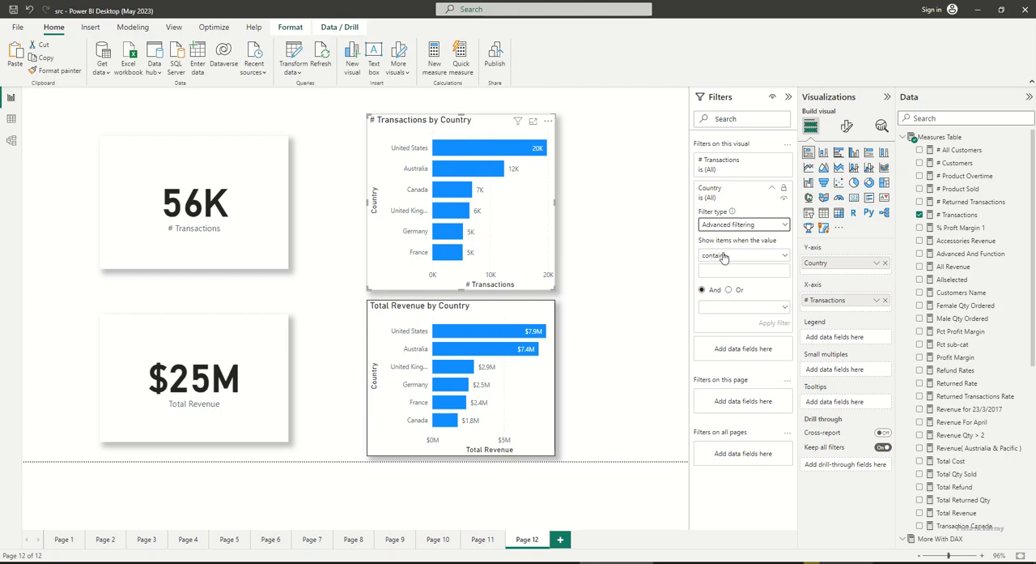
pyautogui.click(729, 255)
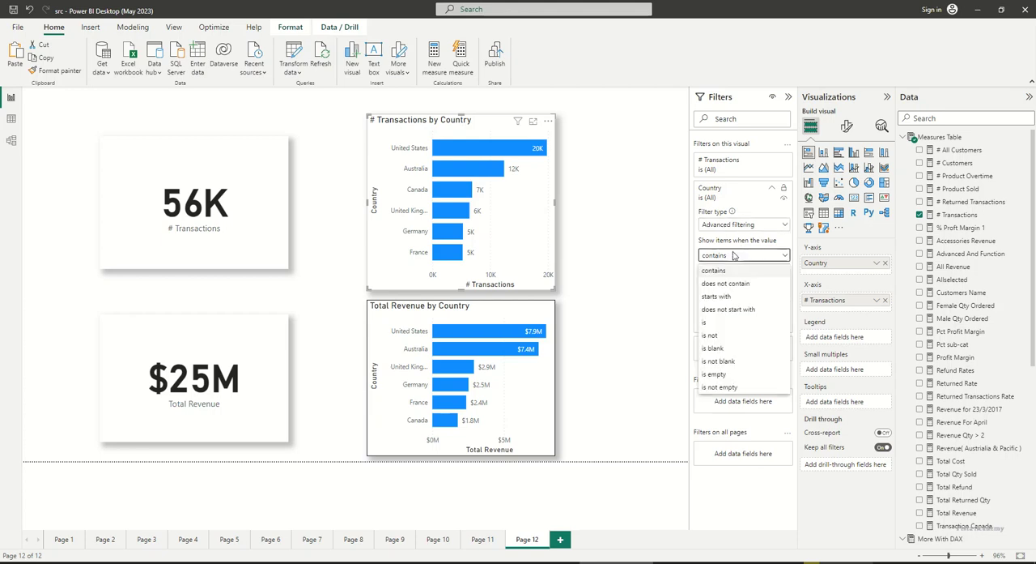
pyautogui.click(738, 311)
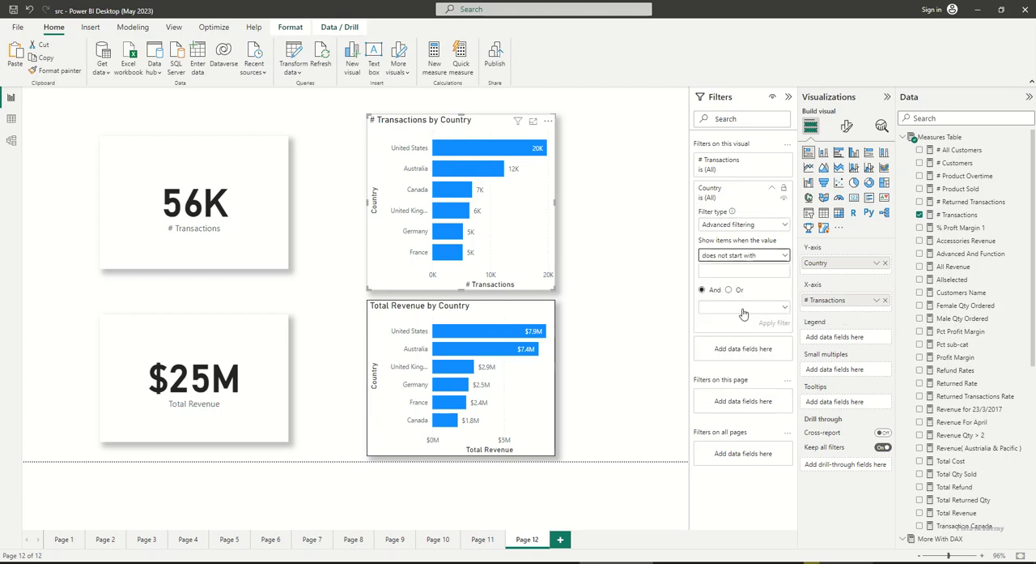
pyautogui.click(734, 273)
pyautogui.write('un')
pyautogui.click(771, 324)
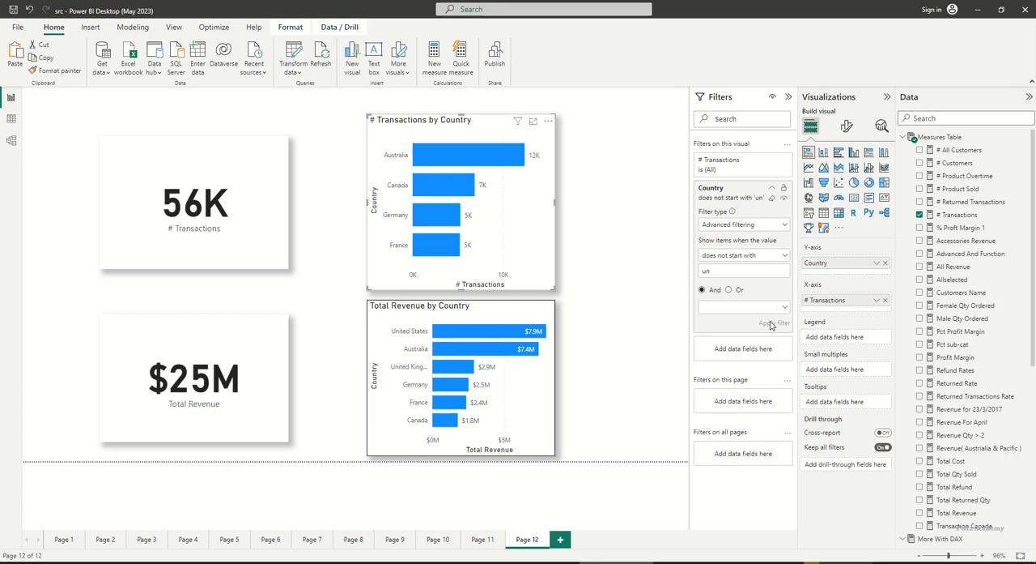
# Clear the advanced Country filter from the # Transactions by Country chart
pyautogui.click(746, 227)
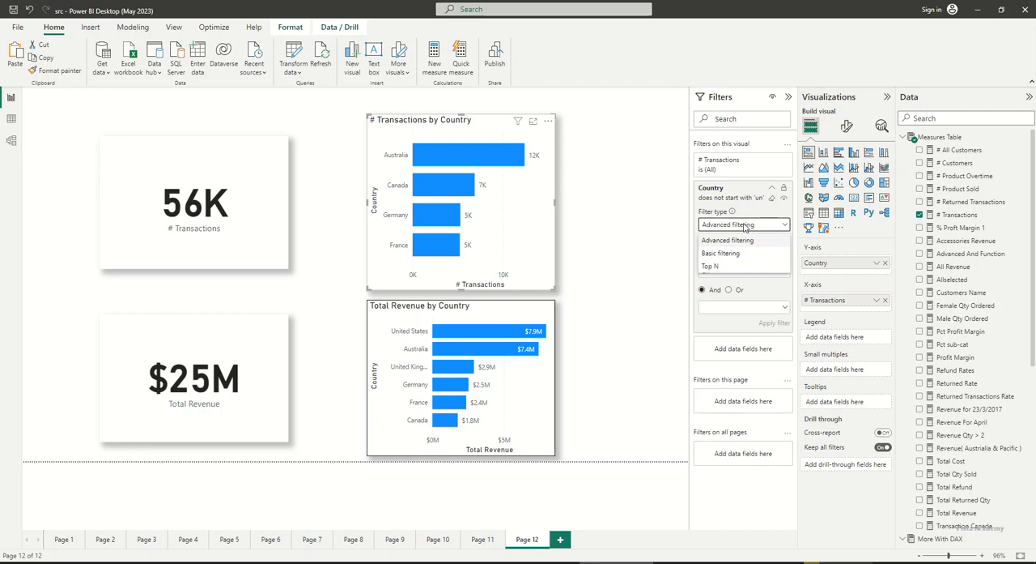
pyautogui.click(783, 203)
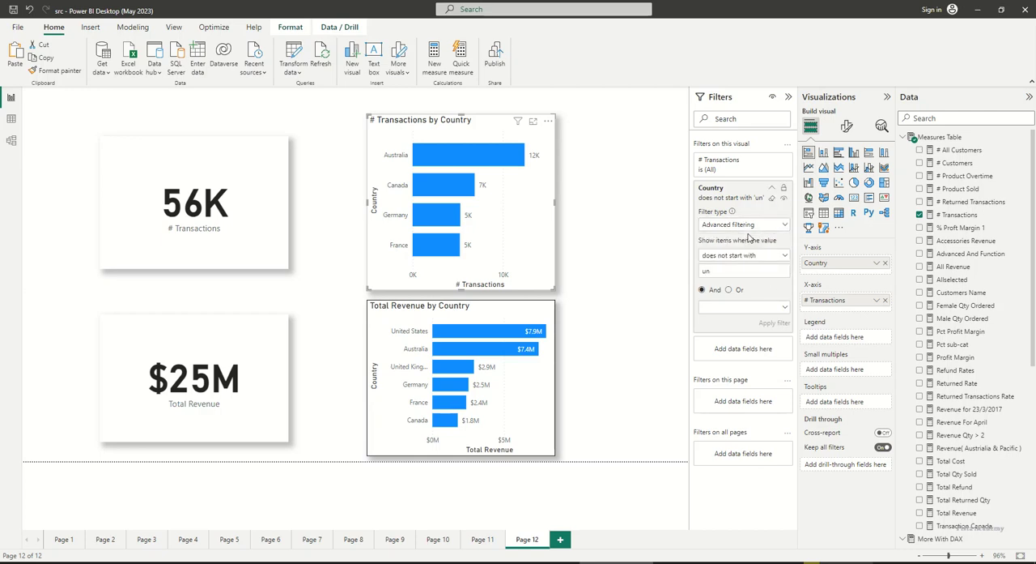
pyautogui.click(771, 198)
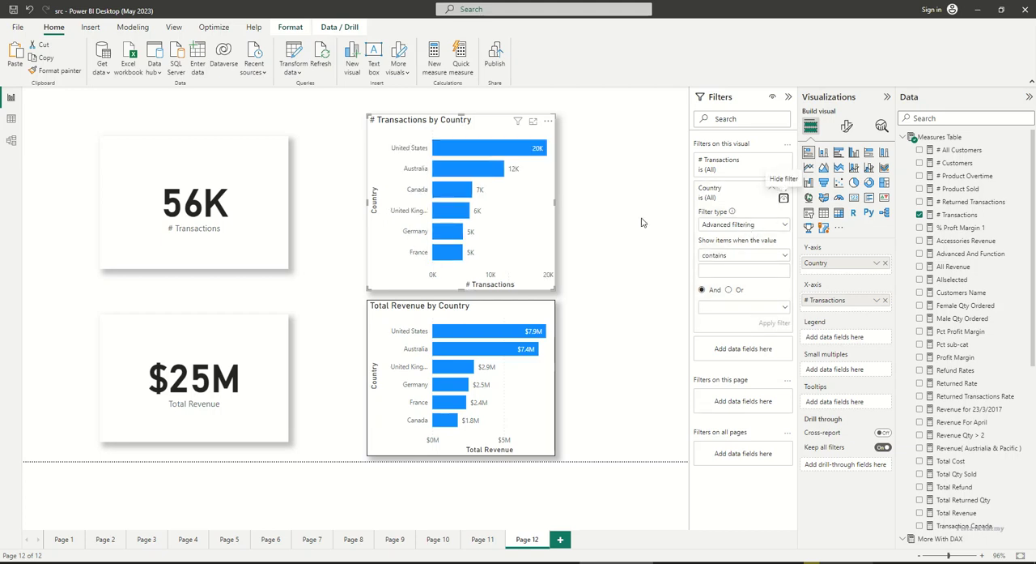
# Apply a Top N filter on Country in the # Transactions by Country chart, showing the top 5 by # Transactions
pyautogui.click(764, 229)
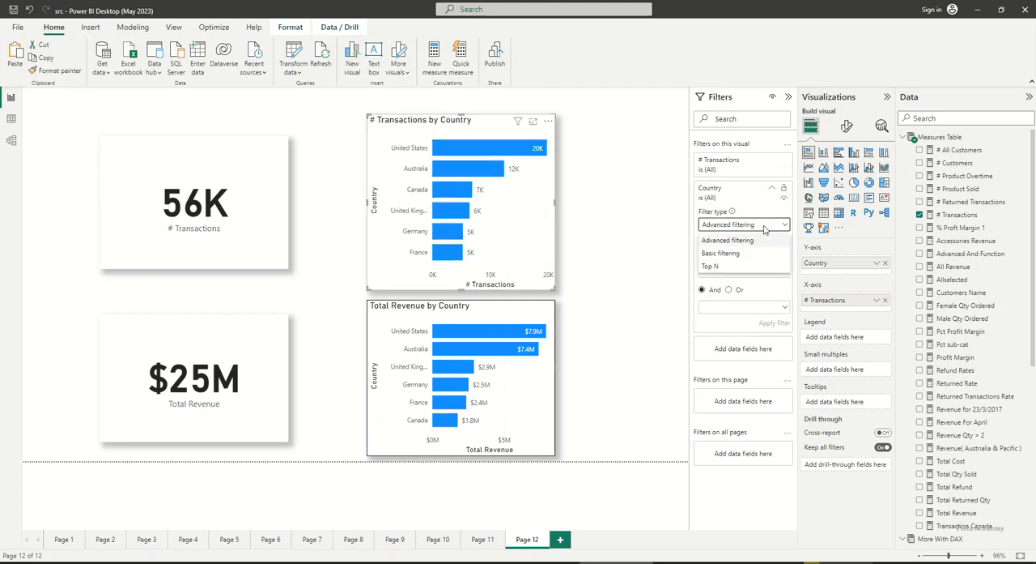
pyautogui.click(733, 265)
pyautogui.click(765, 251)
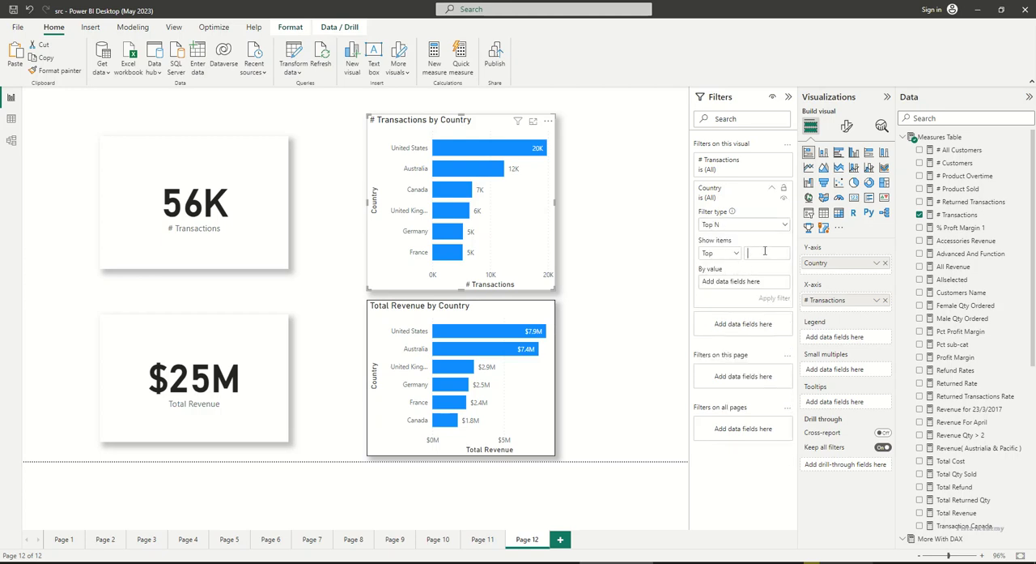
pyautogui.write('5')
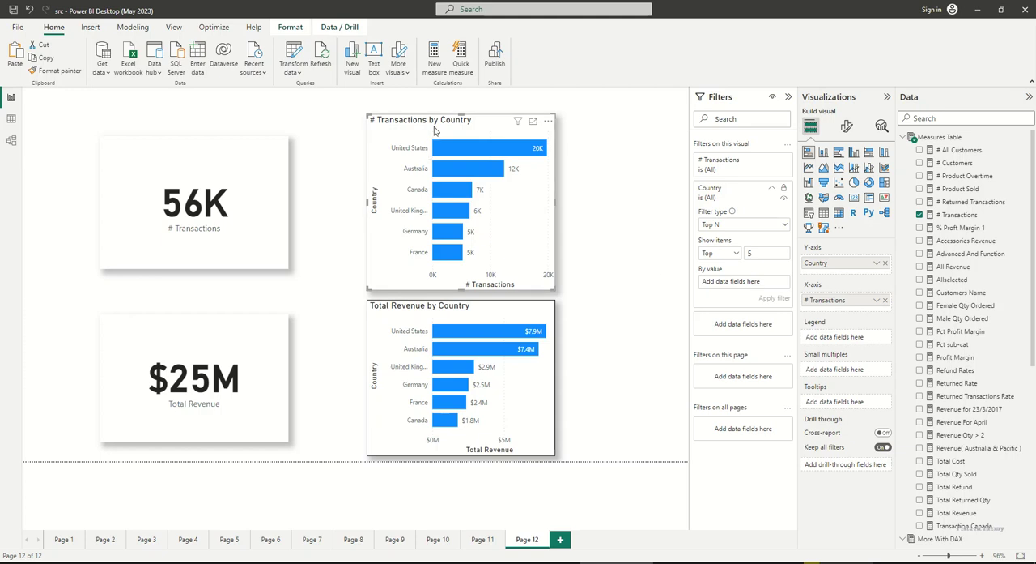
pyautogui.moveTo(941, 217); pyautogui.dragTo(728, 281)
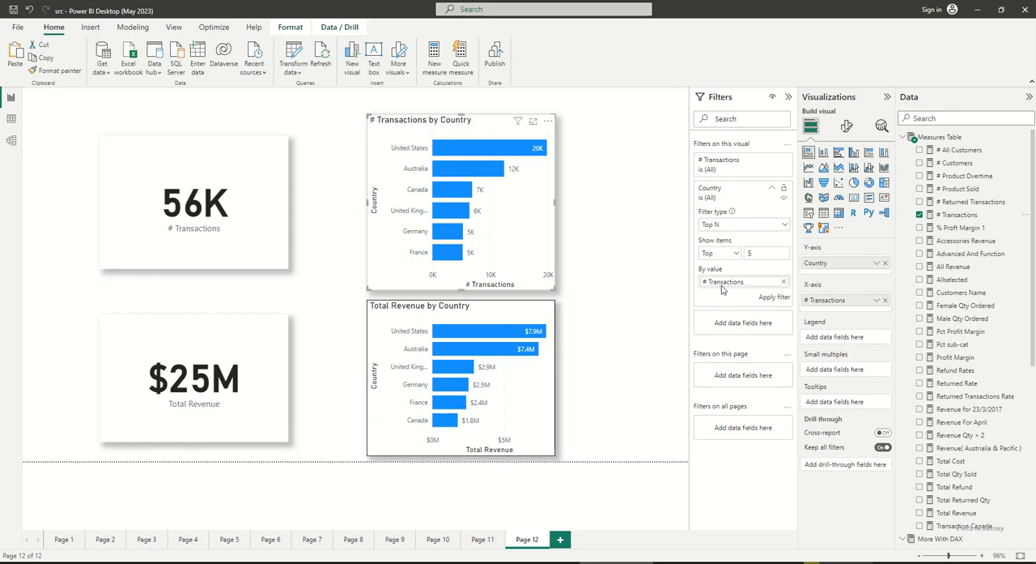
pyautogui.click(734, 253)
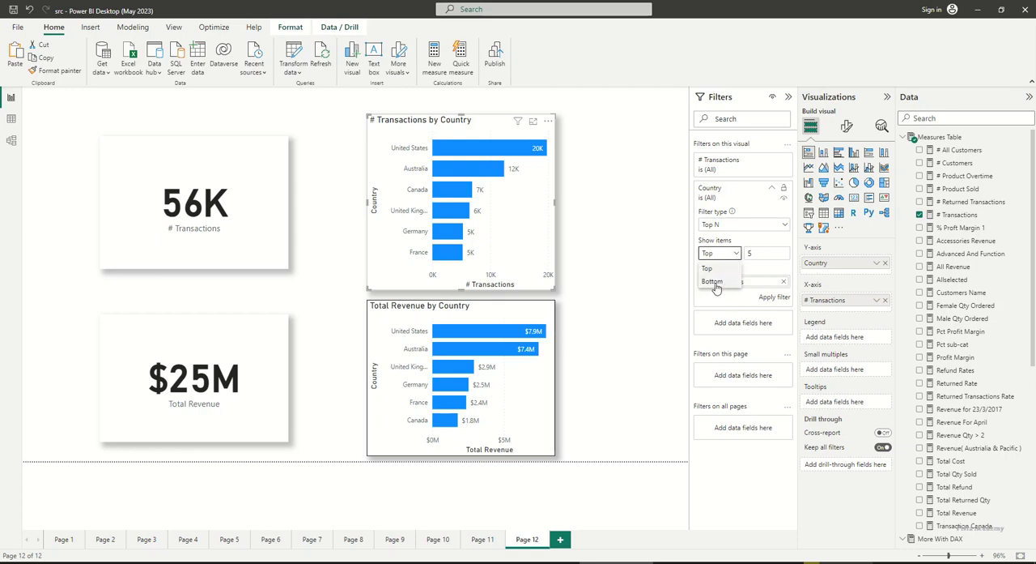
pyautogui.click(738, 296)
pyautogui.click(774, 298)
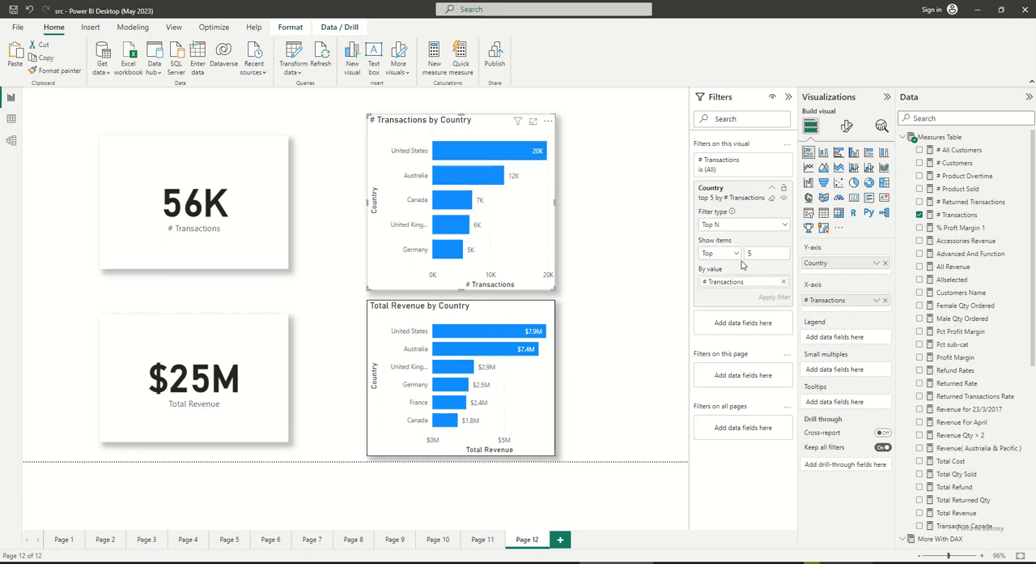
# Try the chart's Country filter with the bottom 5 by # Transactions, and restore it to the top 5
pyautogui.click(734, 253)
pyautogui.click(716, 280)
pyautogui.click(771, 299)
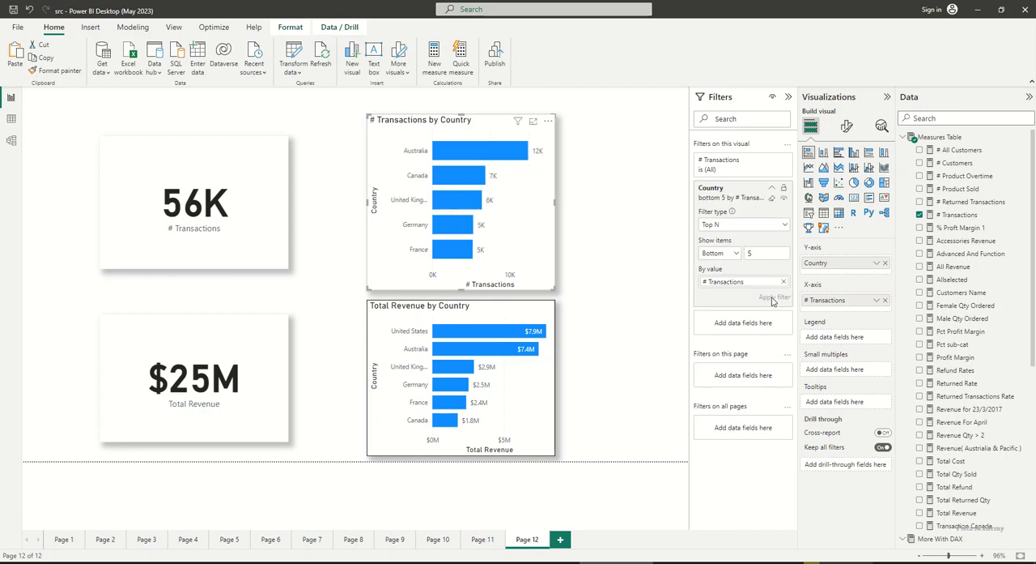
pyautogui.click(733, 253)
pyautogui.click(727, 270)
pyautogui.click(774, 297)
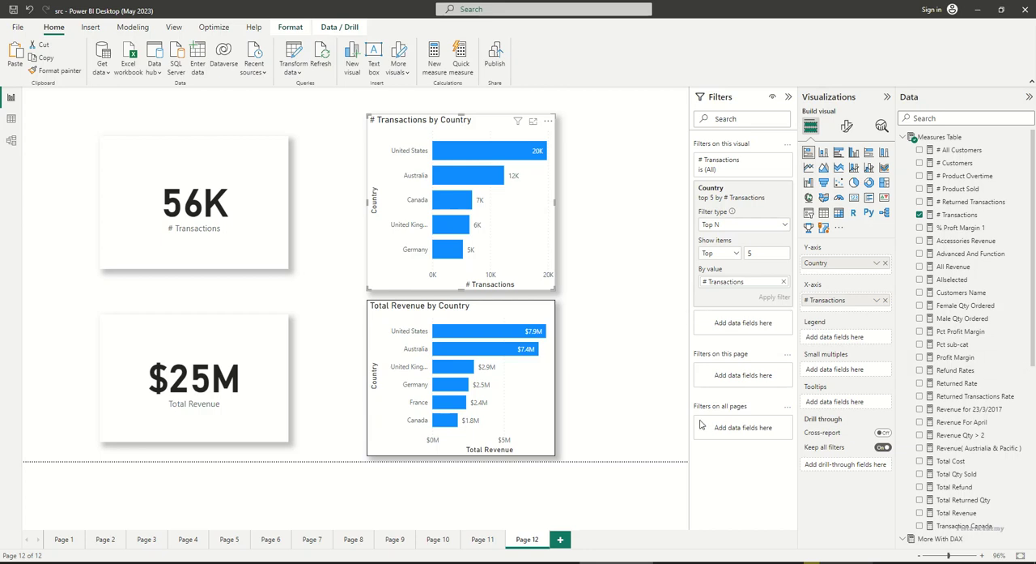
# Deselect the chart and collapse the expanded Measures Table, More With DAX, Dim_Territories and Top N 2 tables
pyautogui.click(654, 422)
pyautogui.press('alt')
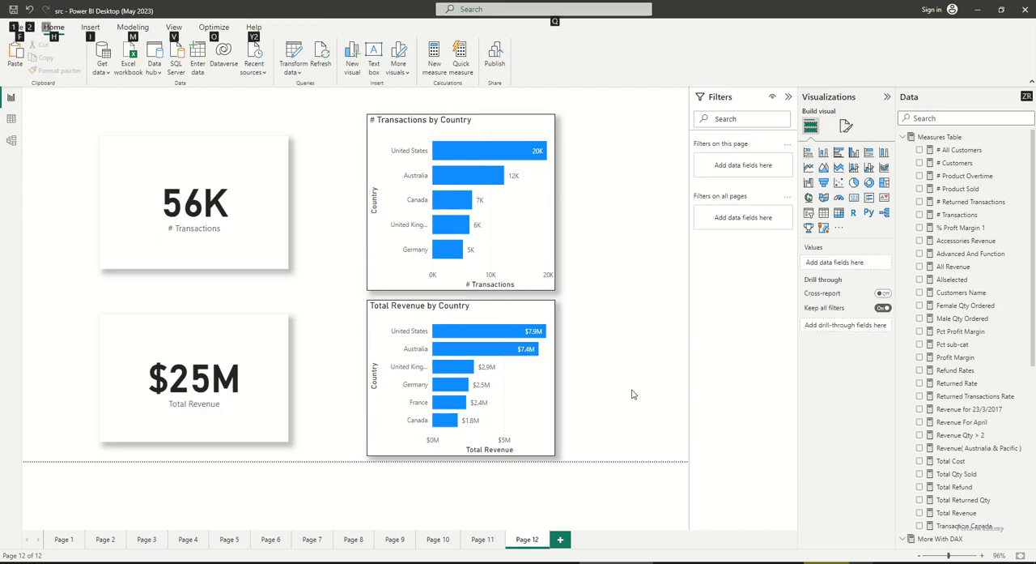
pyautogui.click(633, 386)
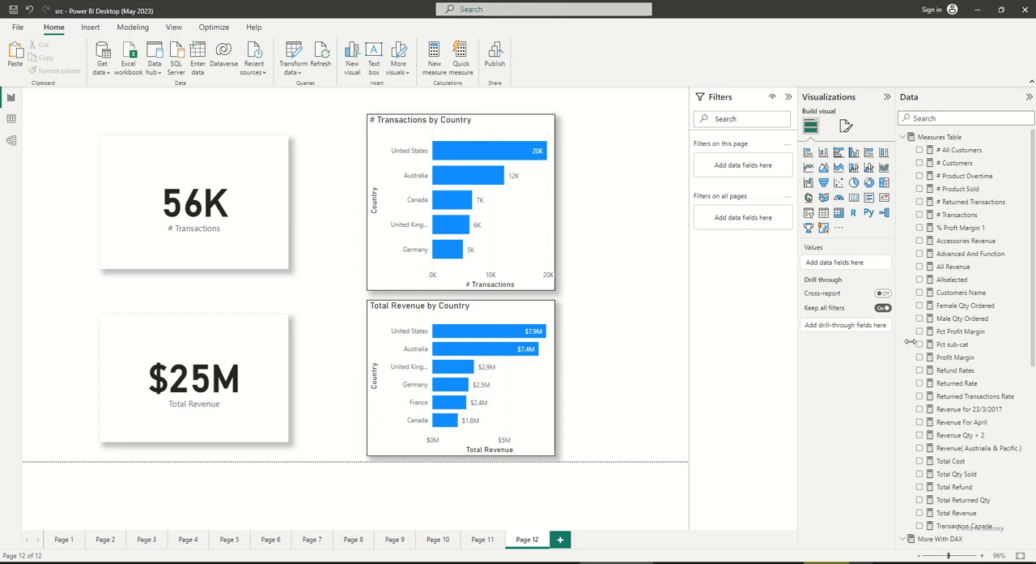
pyautogui.click(902, 139)
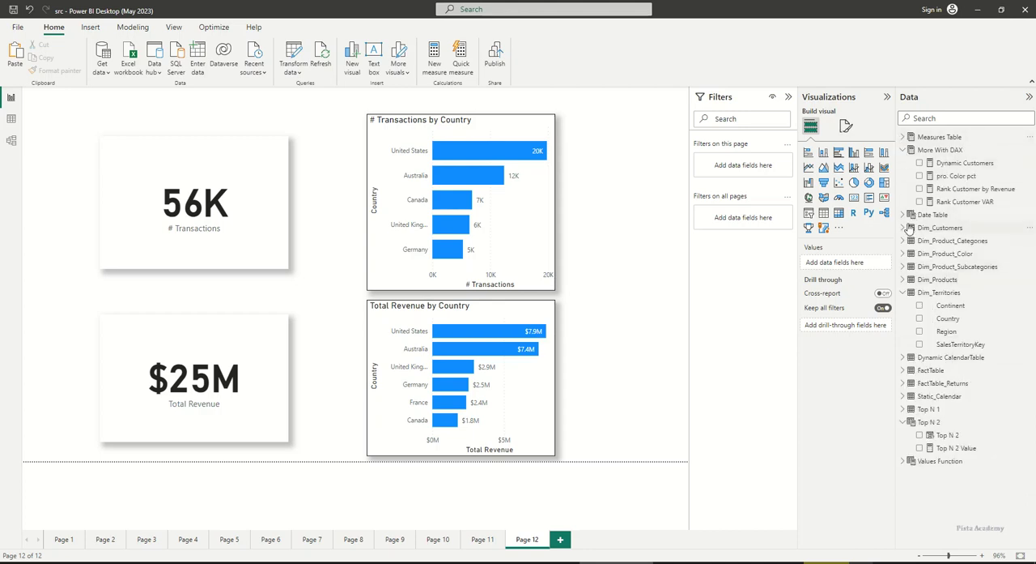
pyautogui.click(903, 240)
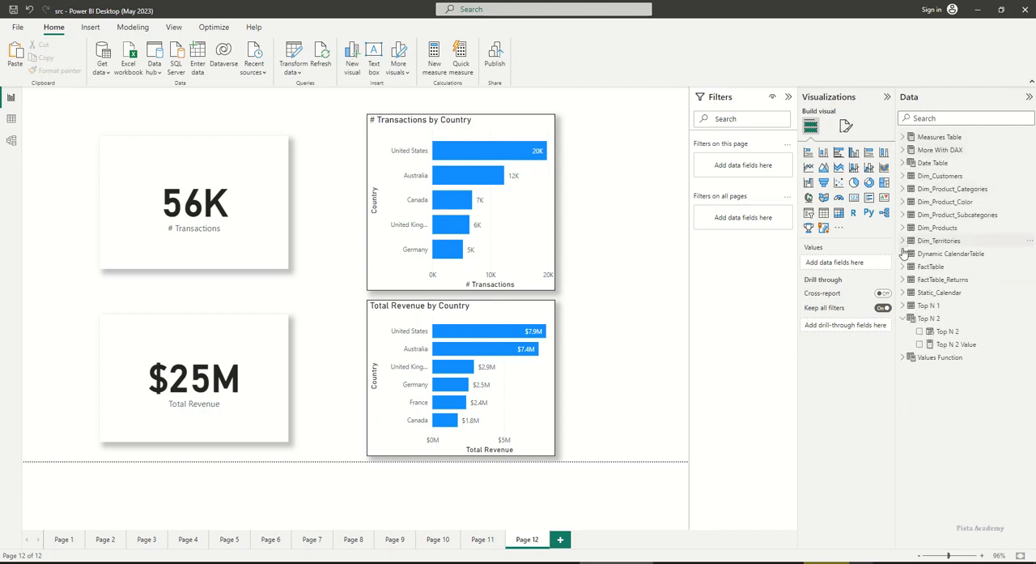
pyautogui.click(902, 319)
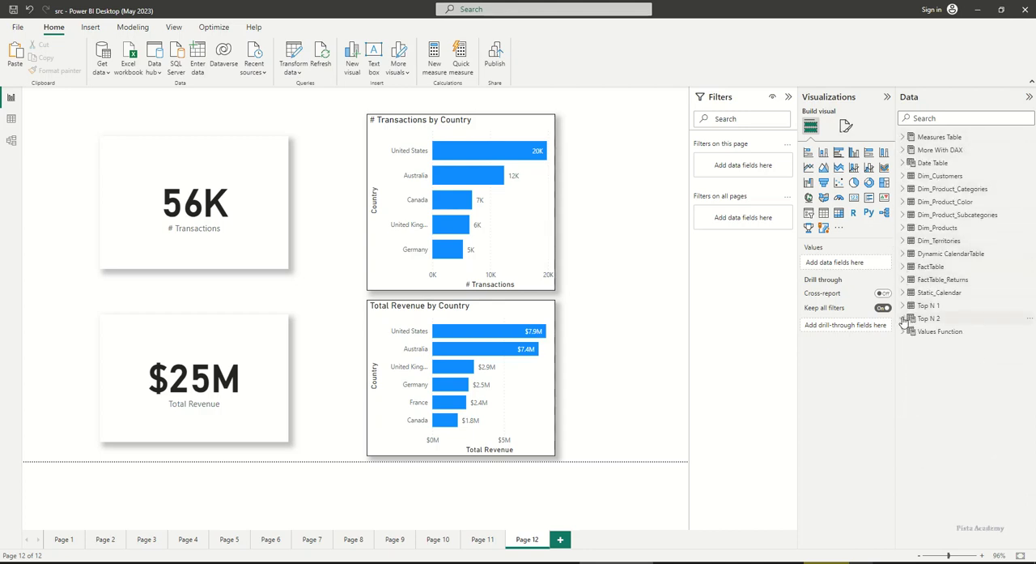
# Add Year from Dynamic CalendarTable as a page-level filter on Page 12 and set it to basic filtering
pyautogui.click(904, 255)
pyautogui.moveTo(943, 357); pyautogui.dragTo(750, 169)
pyautogui.click(728, 197)
pyautogui.click(722, 226)
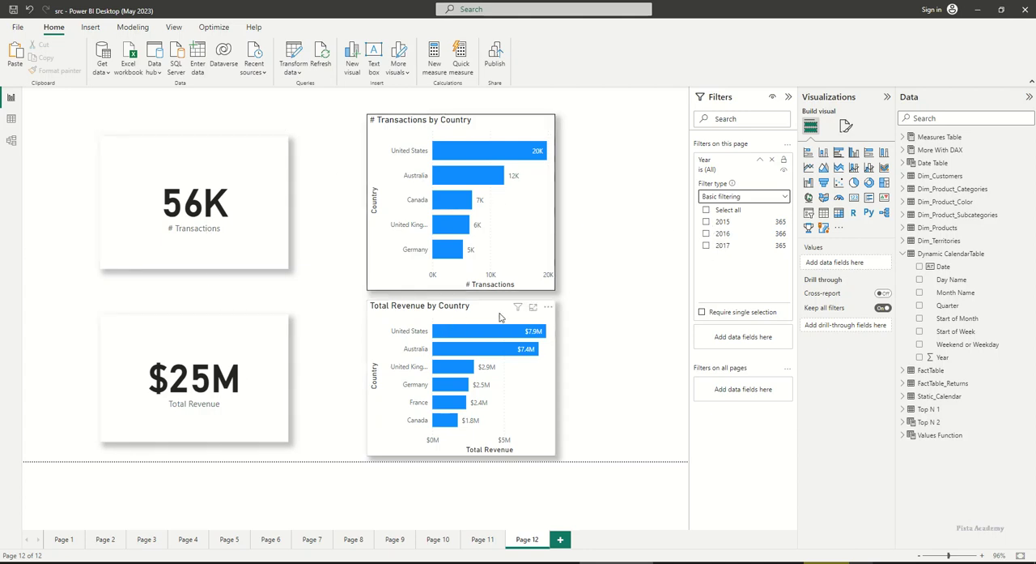
# Try the page-level Year filter with 2015 and 2016, narrow it to 2016, and remove the filter
pyautogui.click(706, 223)
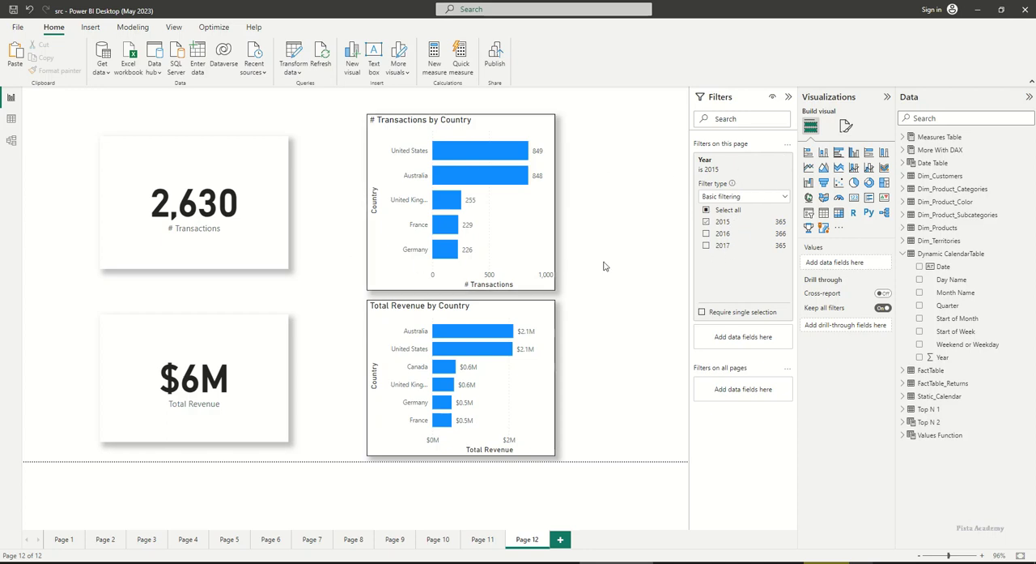
pyautogui.click(706, 222)
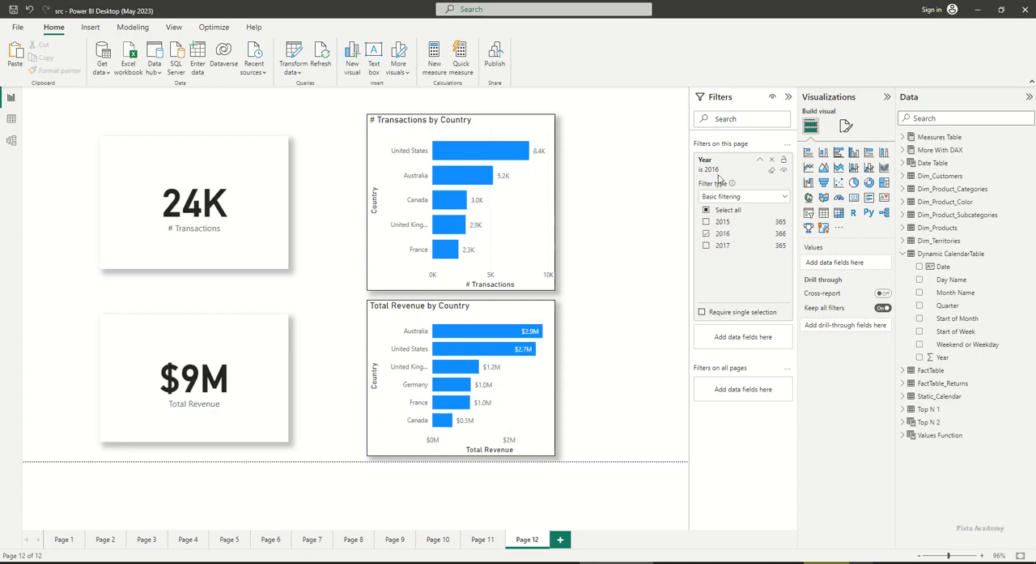
pyautogui.click(774, 160)
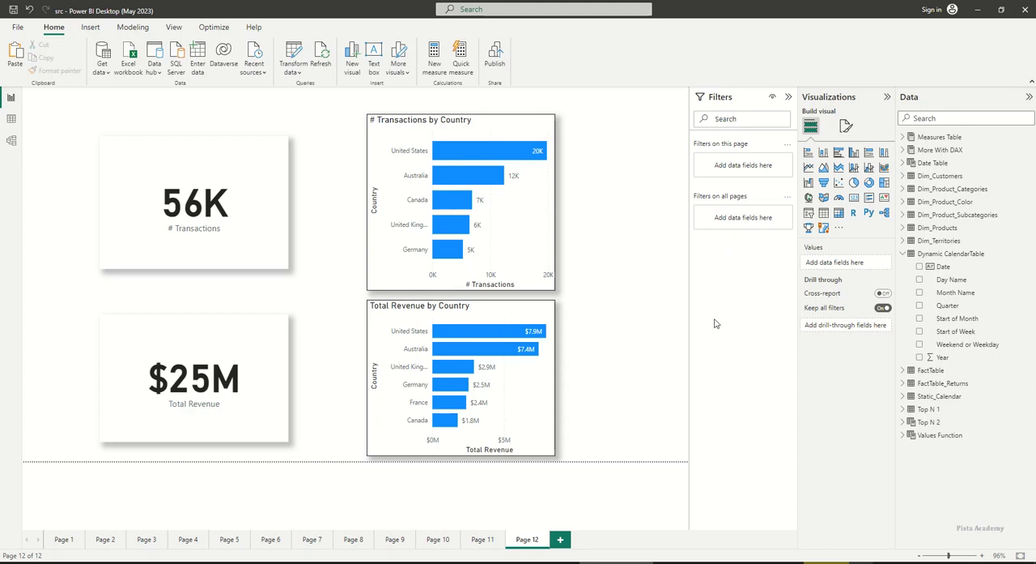
# Examine the visuals on Page 11 and return to Page 12
pyautogui.click(490, 538)
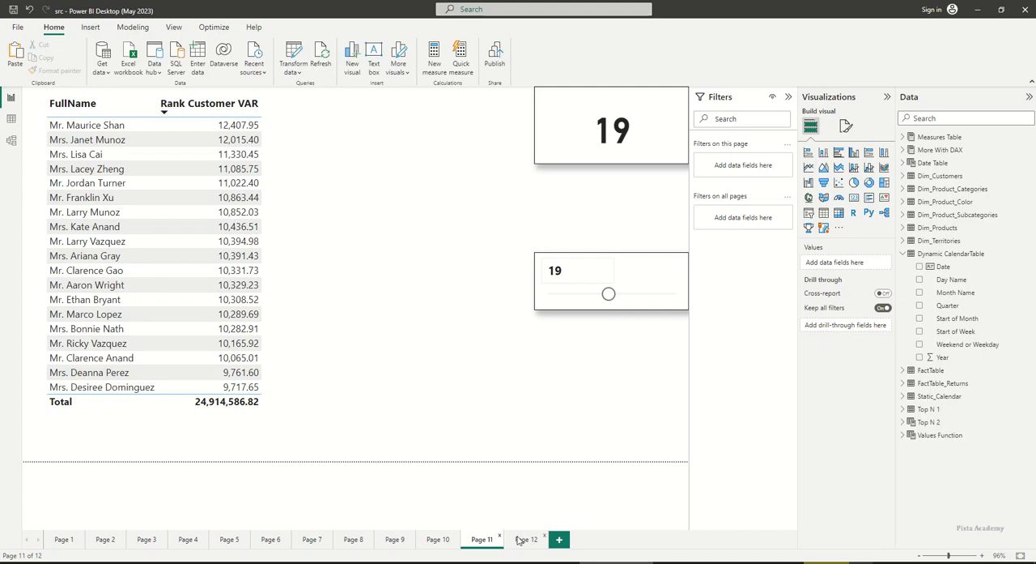
pyautogui.click(625, 267)
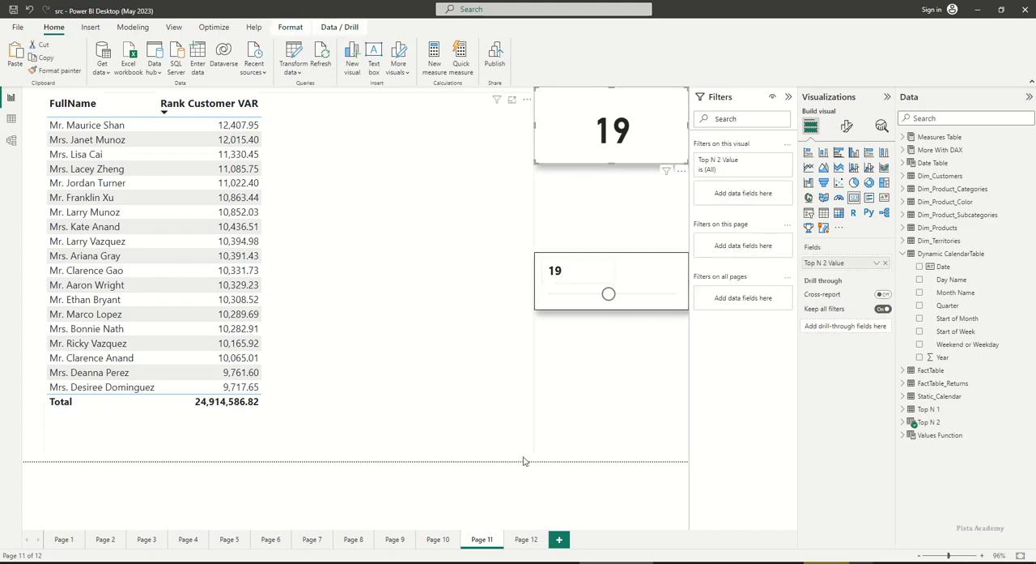
pyautogui.click(518, 540)
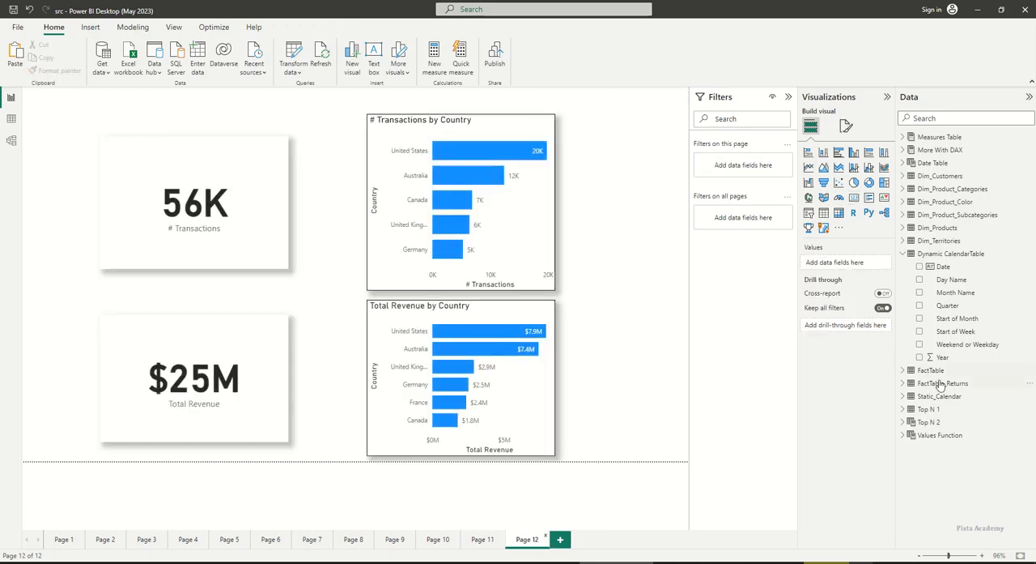
# Add Year from Dynamic CalendarTable as a filter on all pages and set it to basic filtering
pyautogui.moveTo(943, 358); pyautogui.dragTo(749, 239)
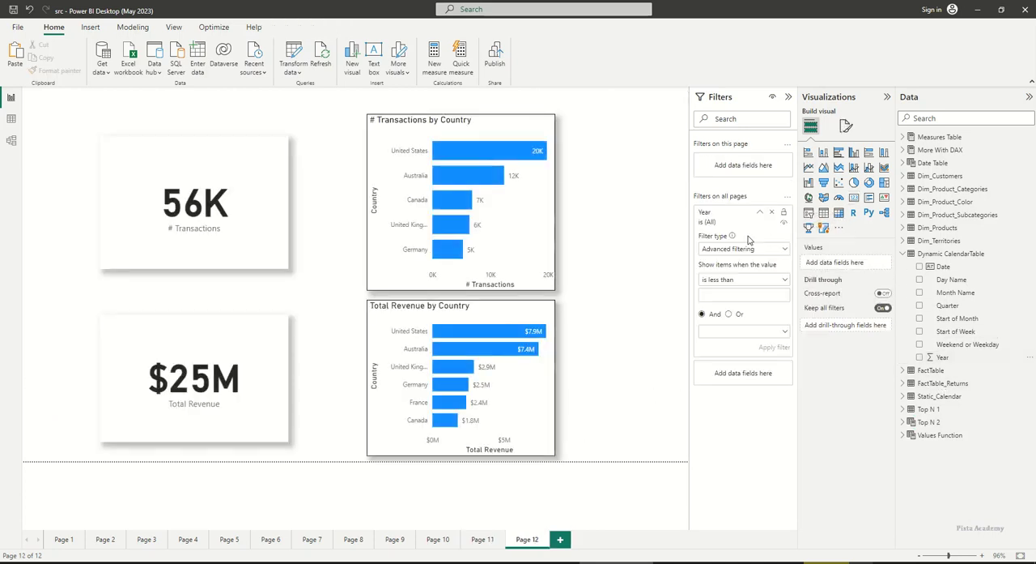
pyautogui.click(748, 249)
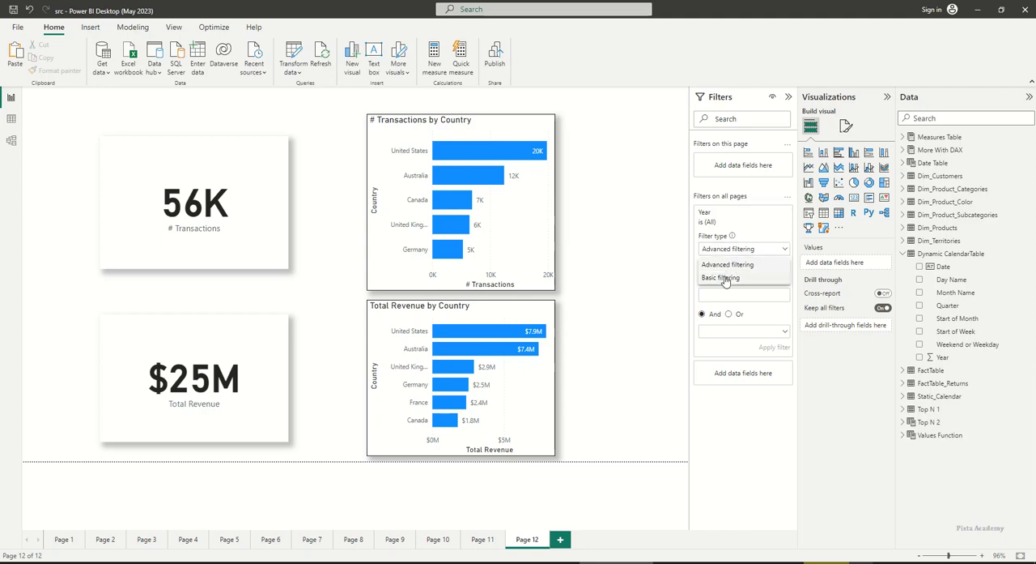
pyautogui.click(727, 279)
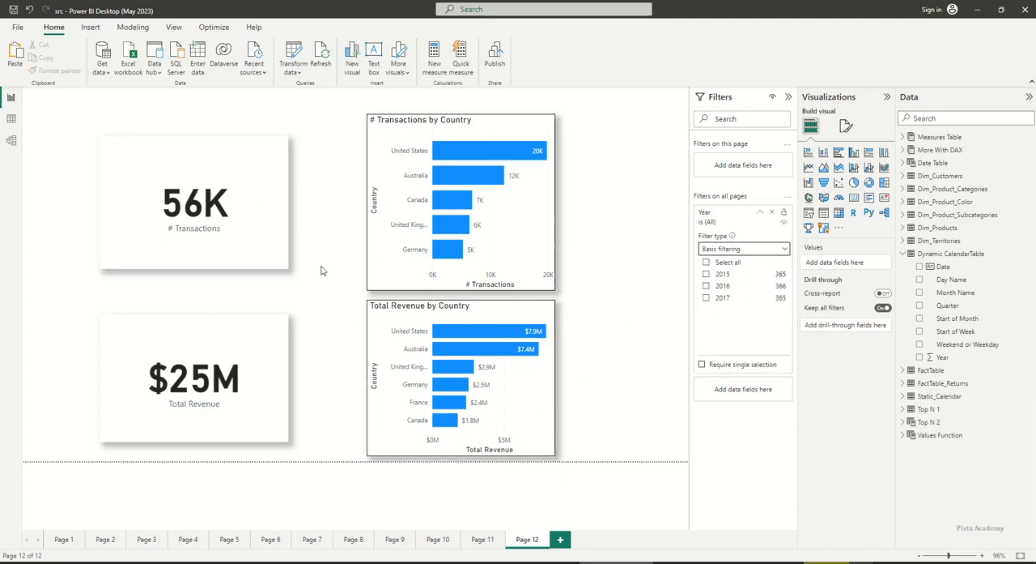
# Compare Page 11 before and after setting the all-pages Year filter to 2015 from Page 12
pyautogui.click(482, 540)
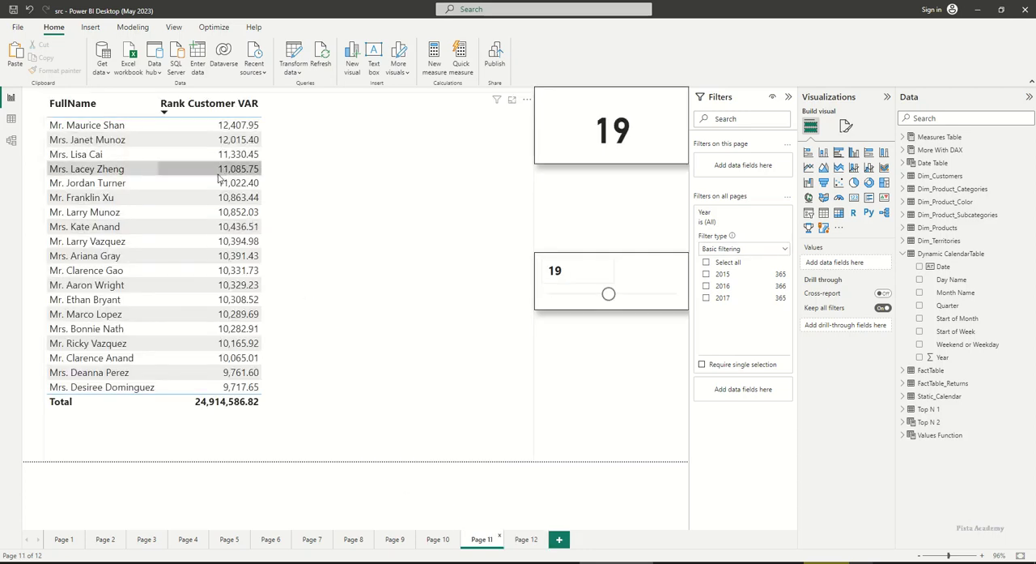
pyautogui.click(527, 540)
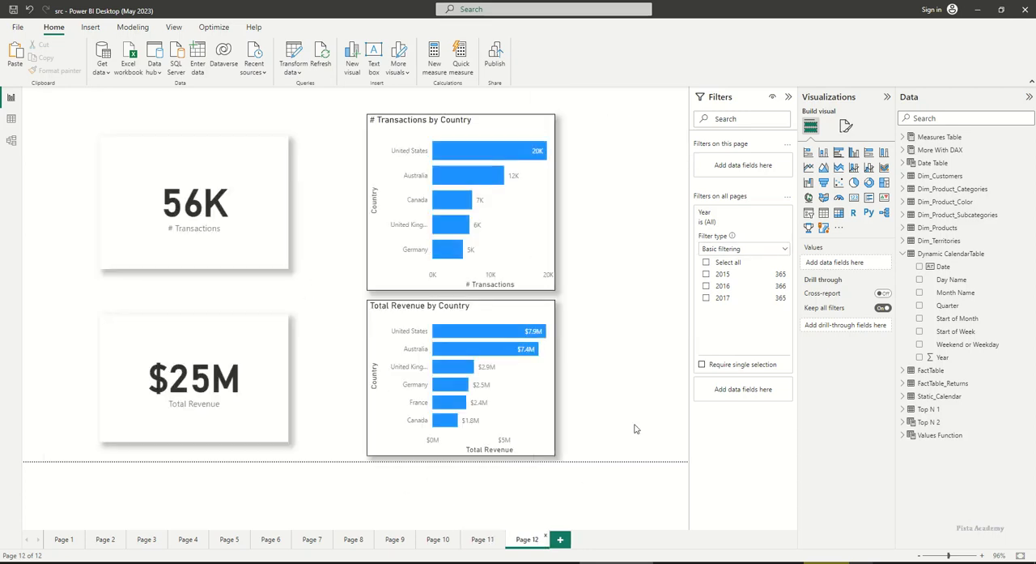
pyautogui.click(718, 275)
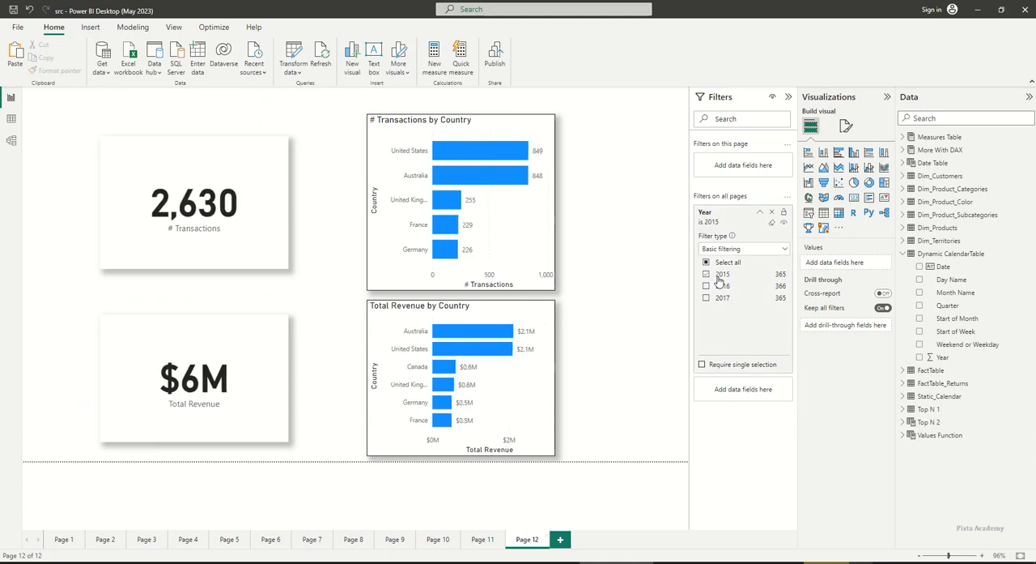
pyautogui.click(485, 540)
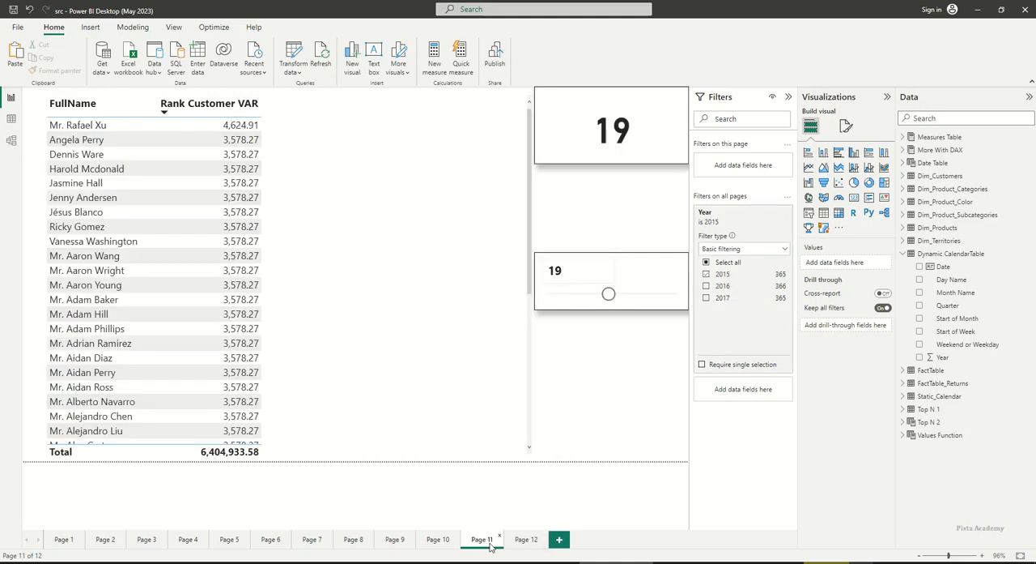
# Switch the all-pages Year filter to 2016 on Page 11, and add 2015 to it on Page 10
pyautogui.click(706, 286)
pyautogui.click(706, 275)
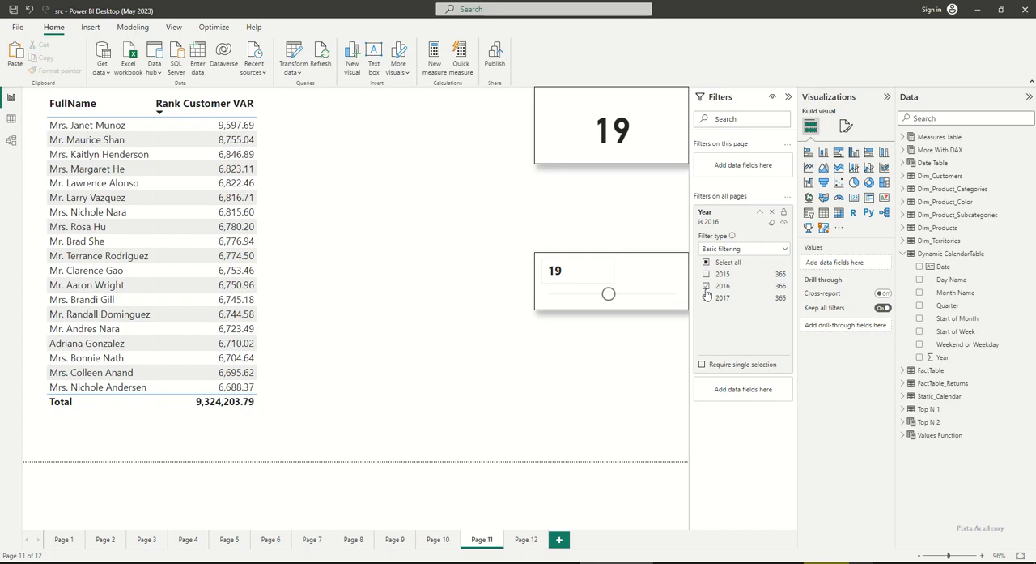
pyautogui.click(438, 539)
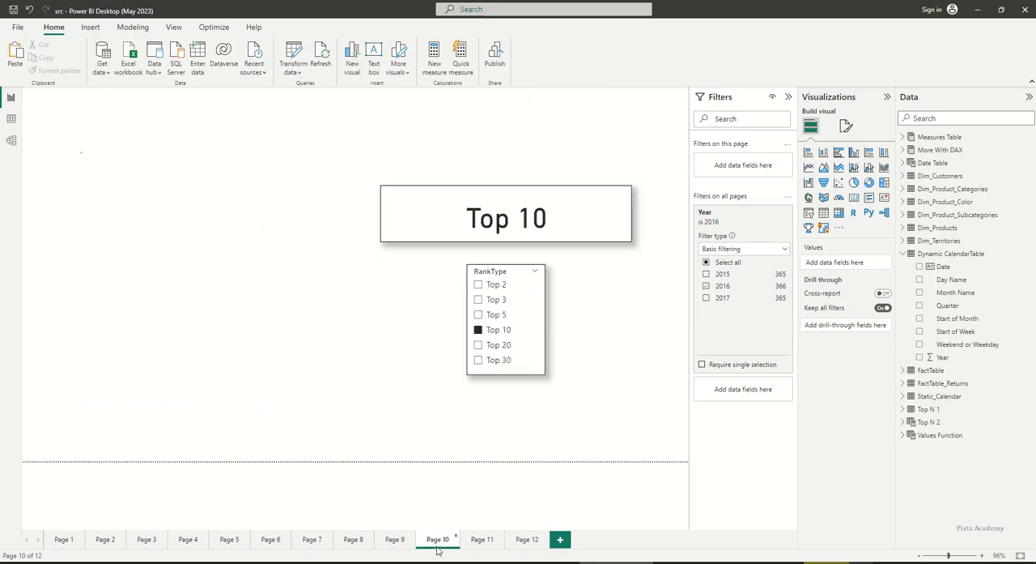
pyautogui.click(723, 275)
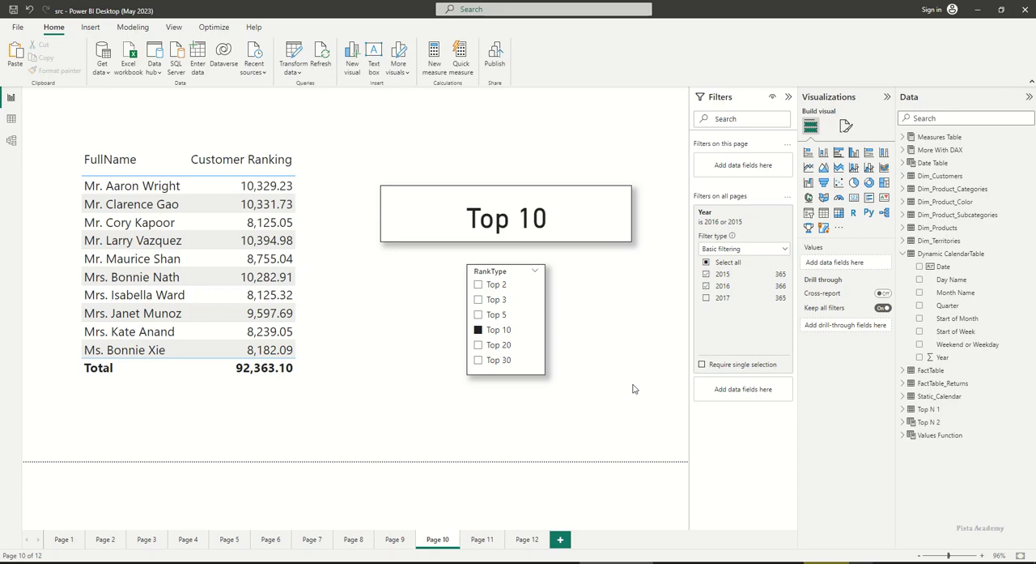
pyautogui.press('alt')
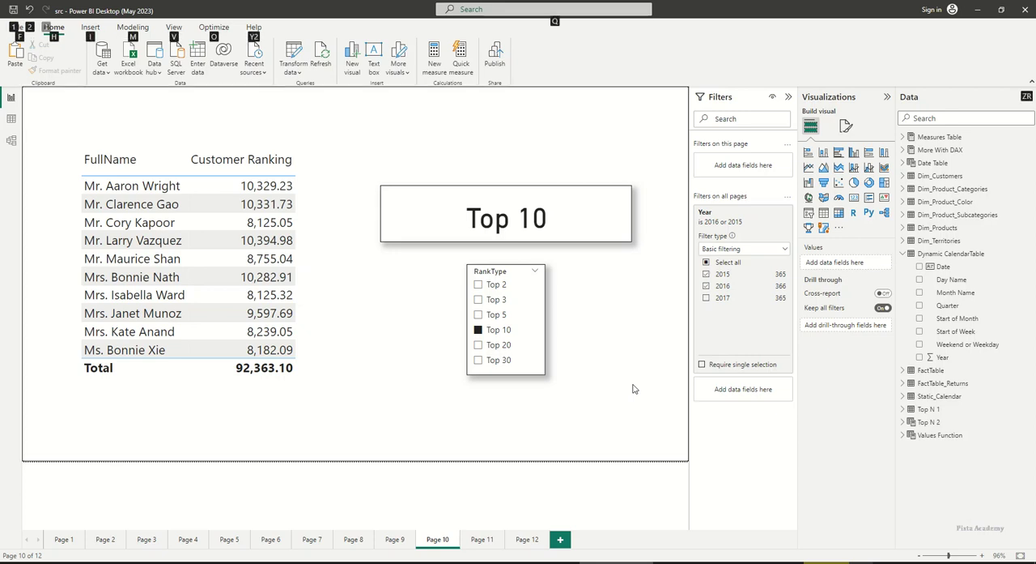